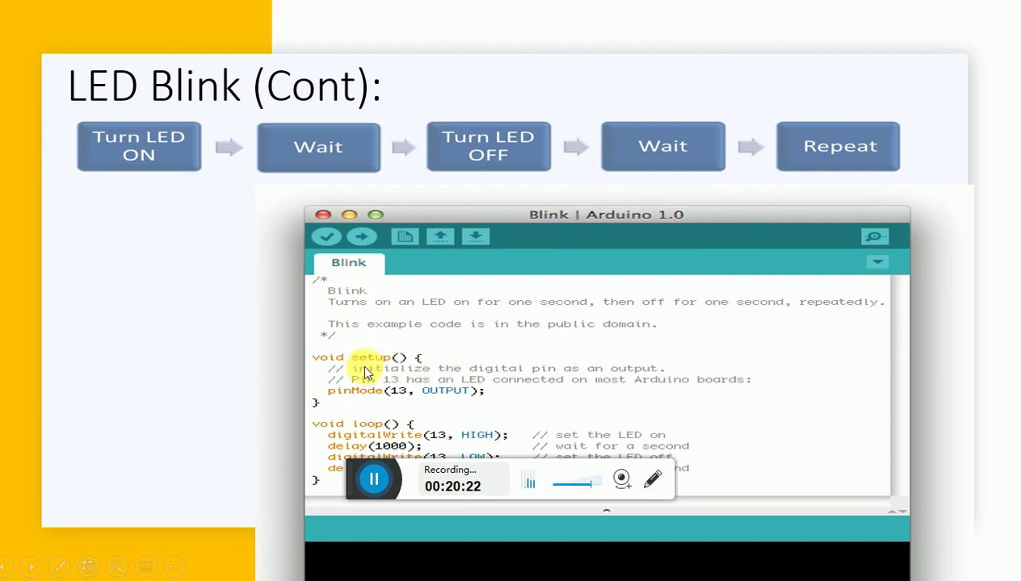
# Review the LED Blinking circuit slide and the blink code slide, and end the slideshow.
pyautogui.click(258, 250)
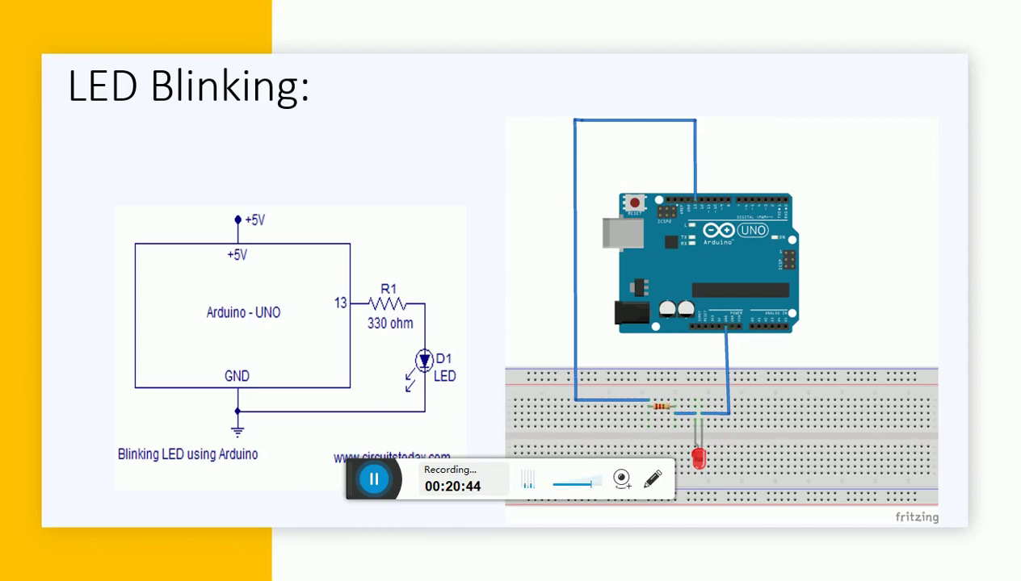
pyautogui.press('Right')
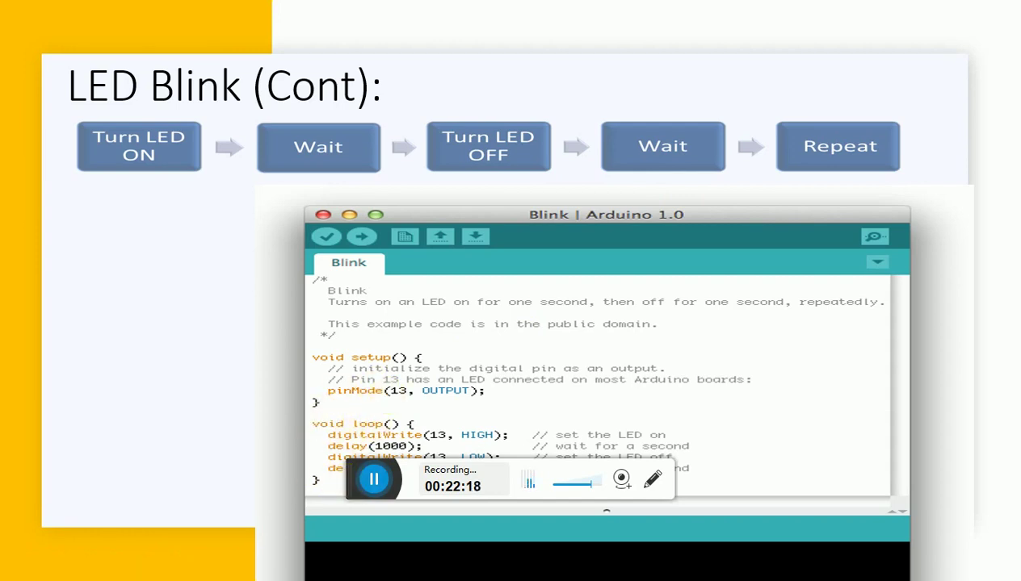
pyautogui.press('Escape')
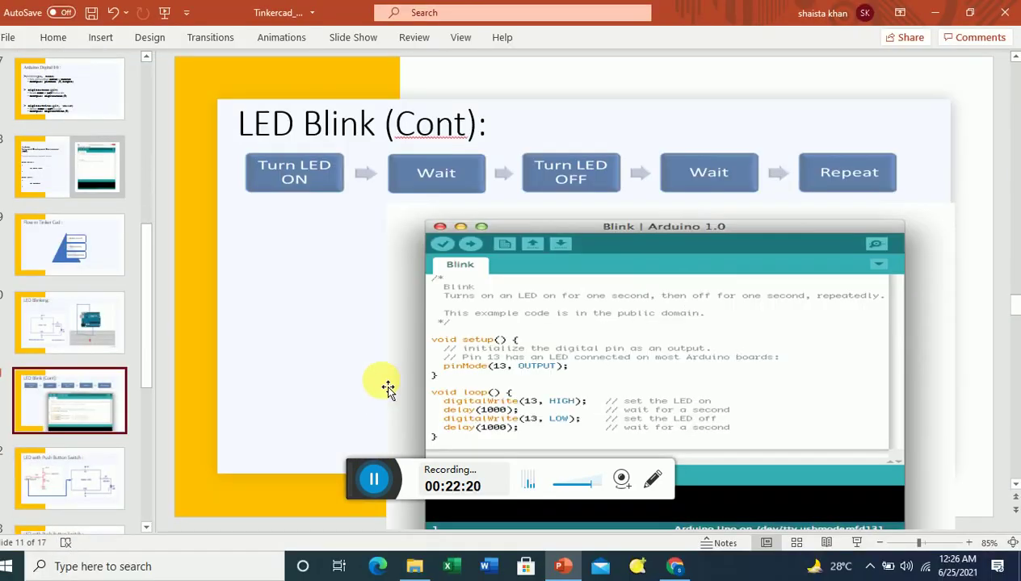
# Switch to Tinkercad in the browser and create a new circuit.
pyautogui.click(676, 566)
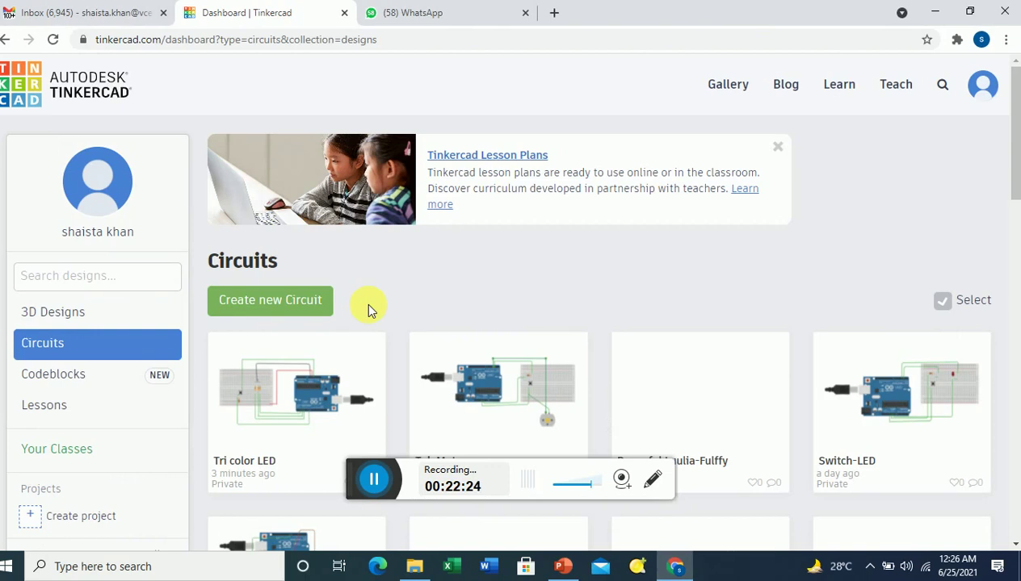
pyautogui.click(304, 306)
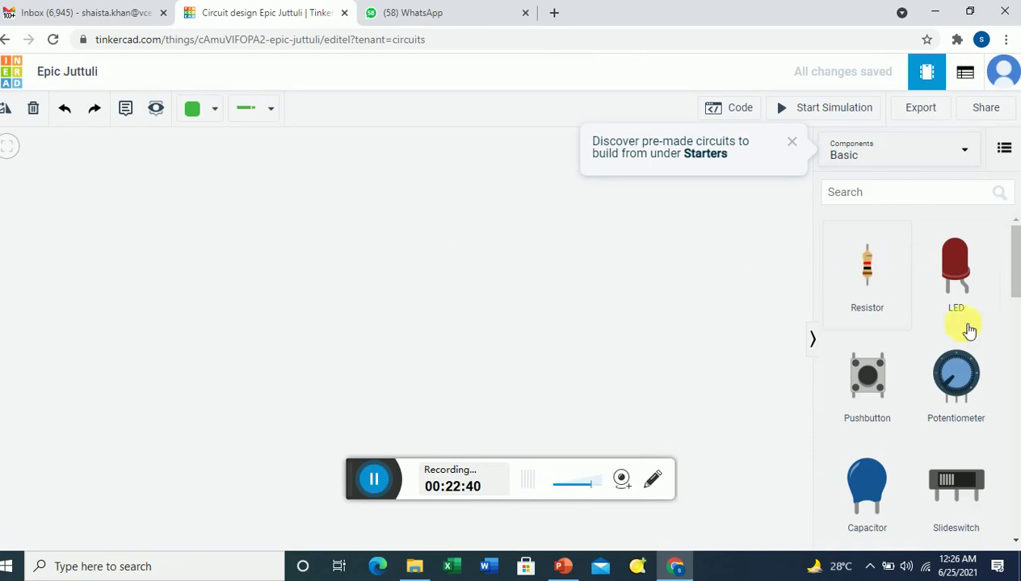
# Place an Arduino Uno R3 in the workspace with a small breadboard beside it.
pyautogui.moveTo(1015, 287); pyautogui.dragTo(1015, 363)
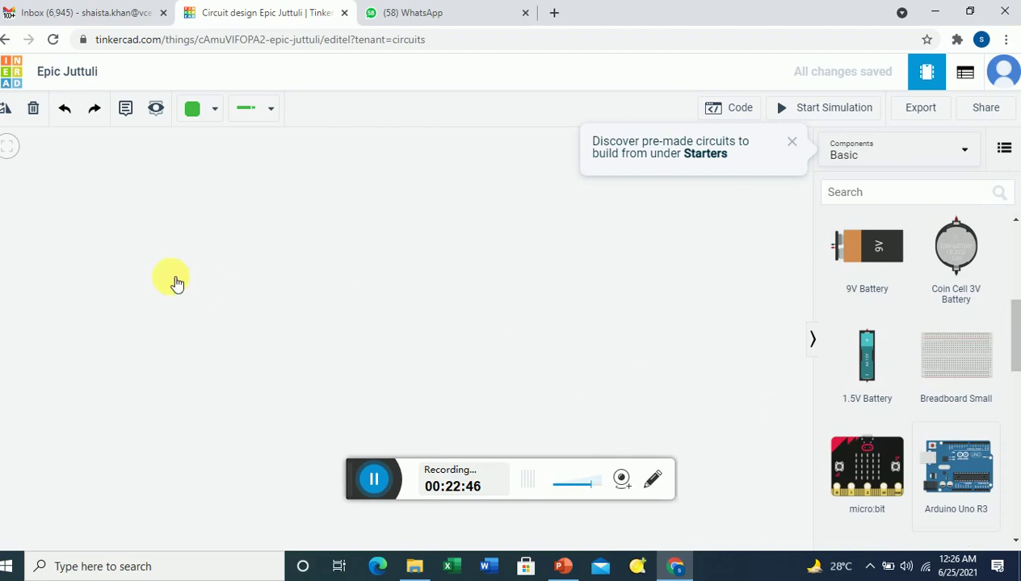
pyautogui.click(172, 278)
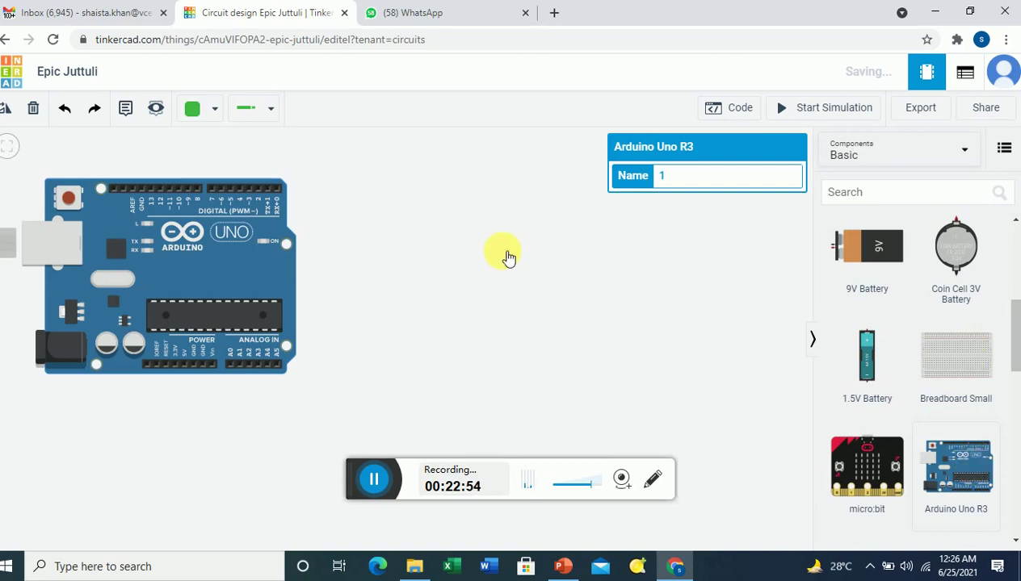
pyautogui.click(667, 285)
pyautogui.click(957, 368)
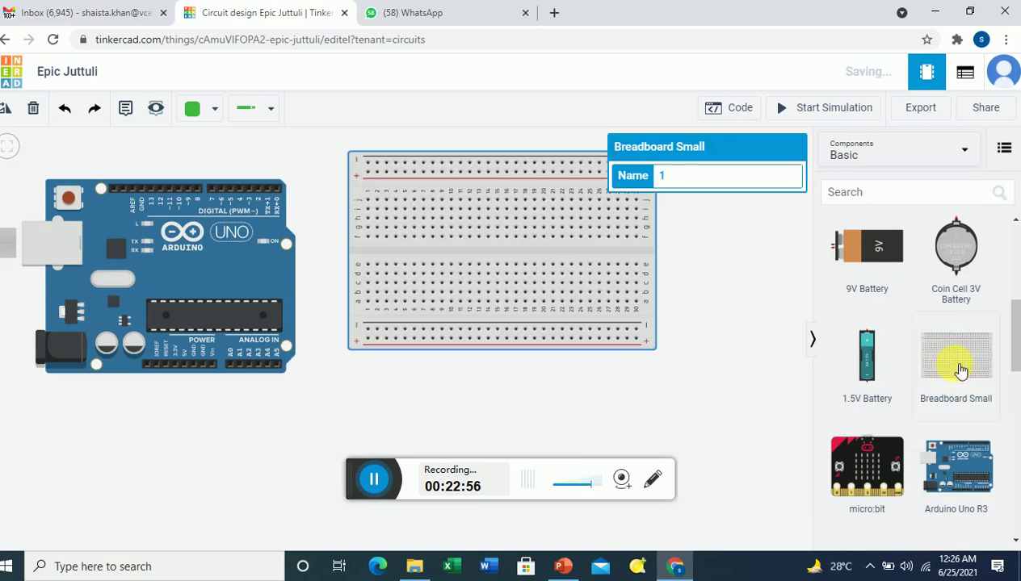
pyautogui.moveTo(553, 255); pyautogui.dragTo(625, 279)
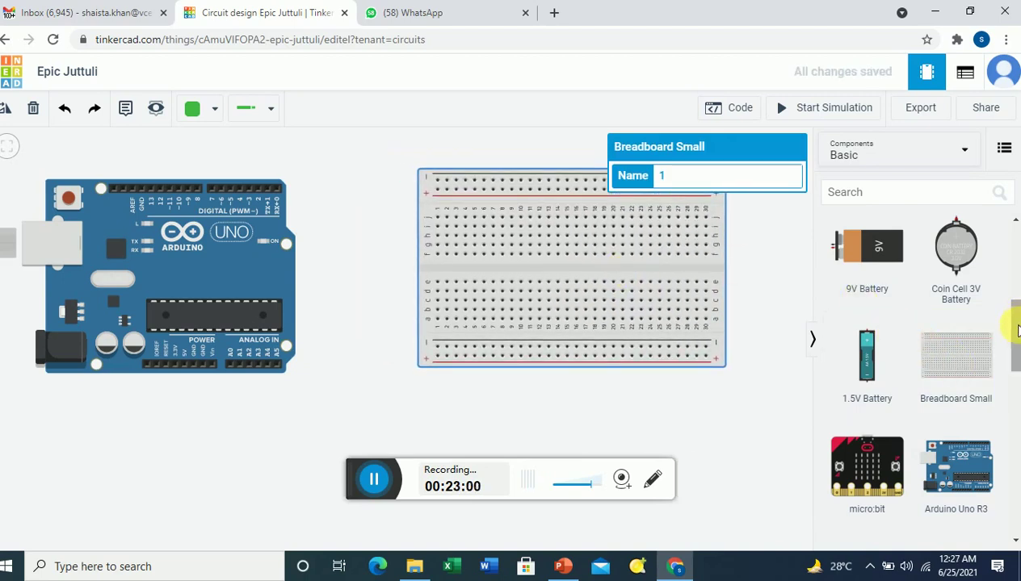
# Place a red LED on the breadboard with its legs in row i, columns 9 and 10.
pyautogui.moveTo(1013, 317); pyautogui.dragTo(1017, 257)
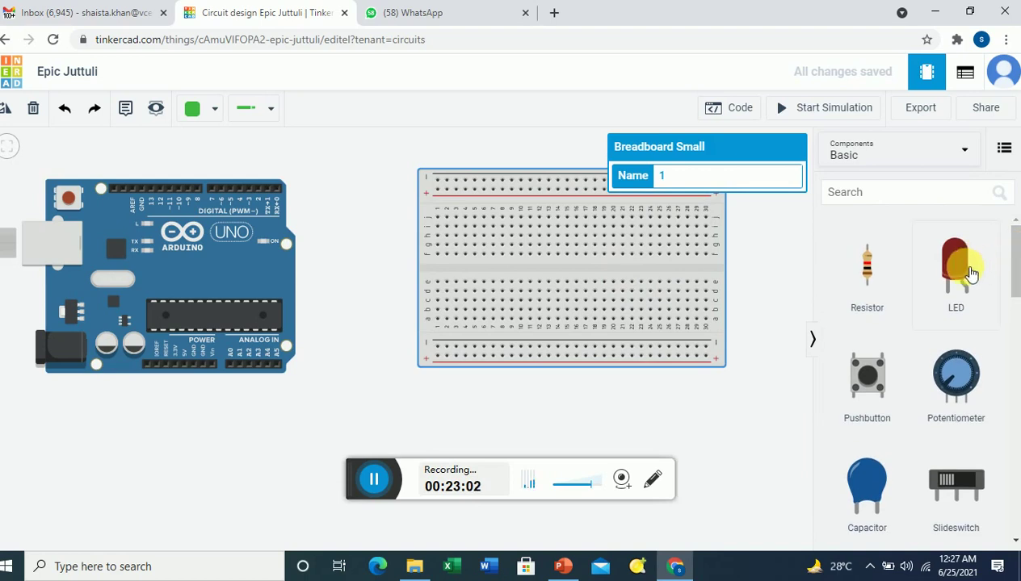
pyautogui.moveTo(957, 269); pyautogui.dragTo(698, 238)
pyautogui.moveTo(507, 217); pyautogui.dragTo(517, 227)
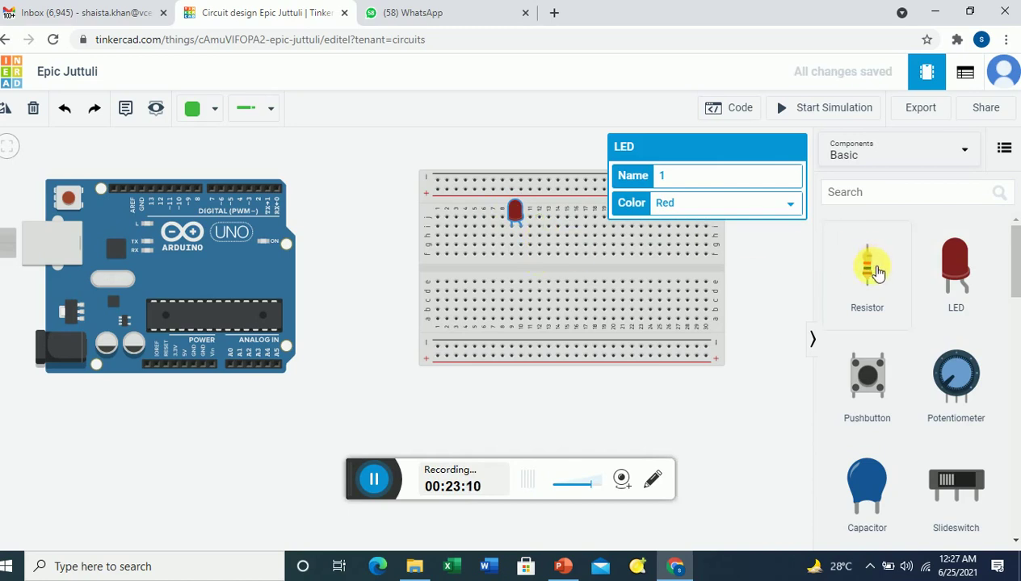
# Add a resistor, rotate it horizontal and seat it in breadboard row h from the LED's anode column 10 to column 14.
pyautogui.moveTo(878, 273); pyautogui.dragTo(464, 257)
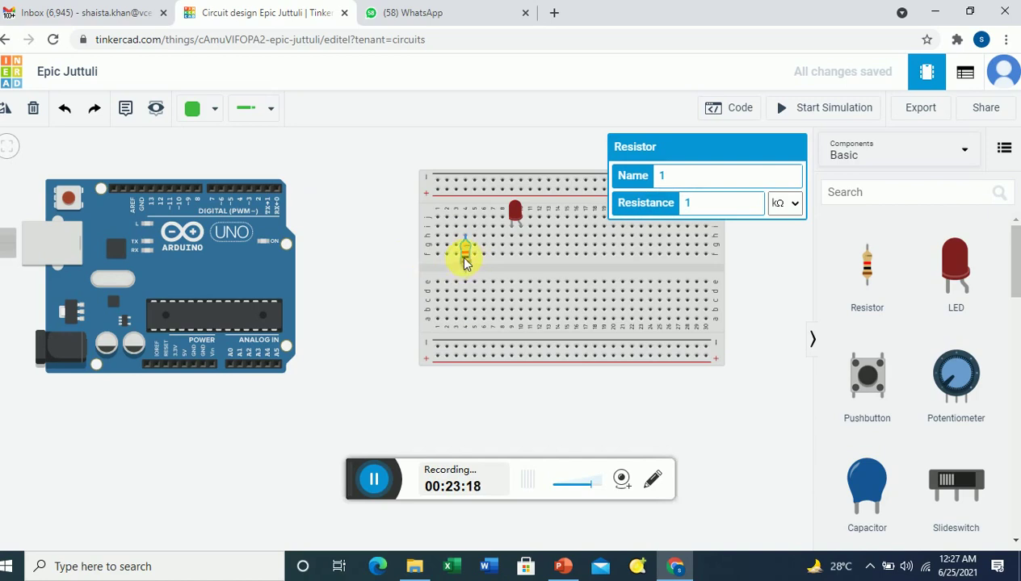
pyautogui.click(10, 116)
pyautogui.click(9, 115)
pyautogui.click(10, 116)
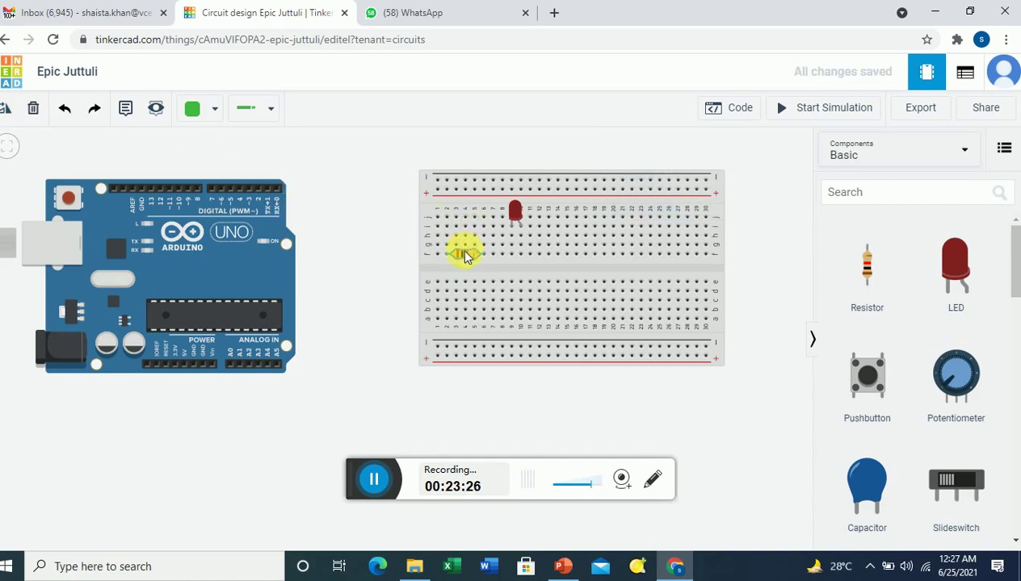
pyautogui.moveTo(463, 248); pyautogui.dragTo(492, 235)
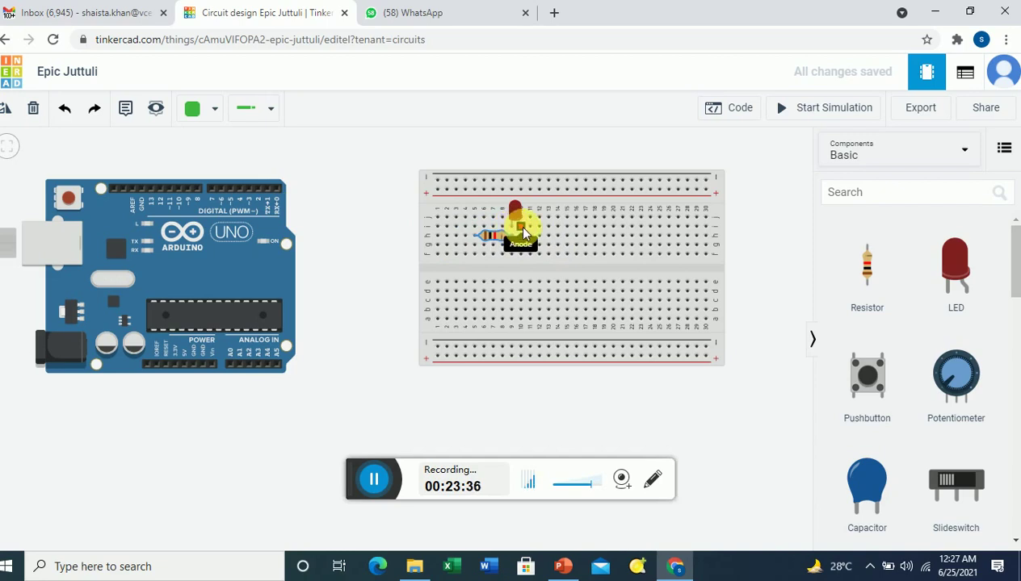
pyautogui.moveTo(485, 233); pyautogui.dragTo(530, 243)
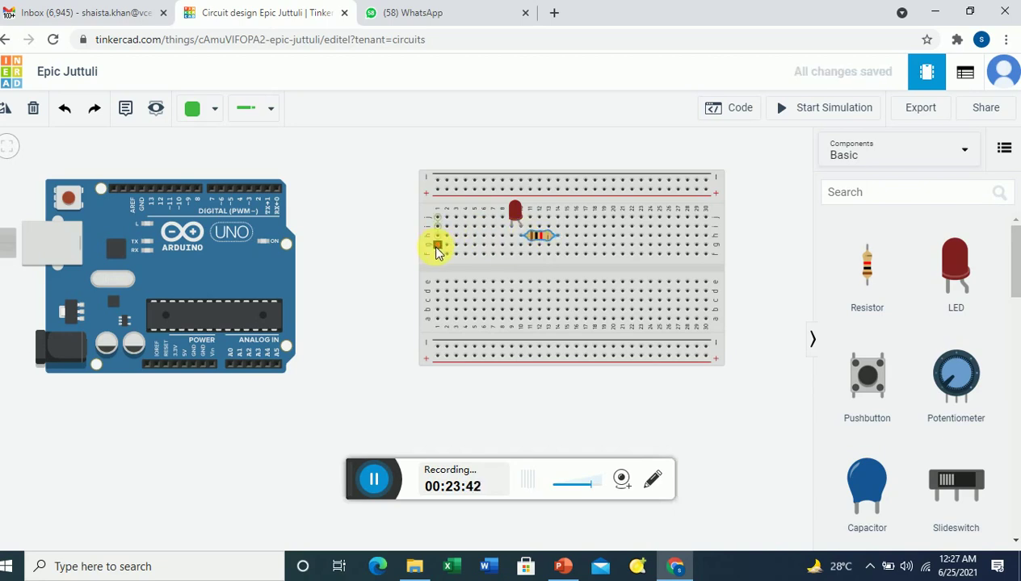
# Check the wiring diagram on the LED Blinking slide in PowerPoint and return to Tinkercad.
pyautogui.click(563, 568)
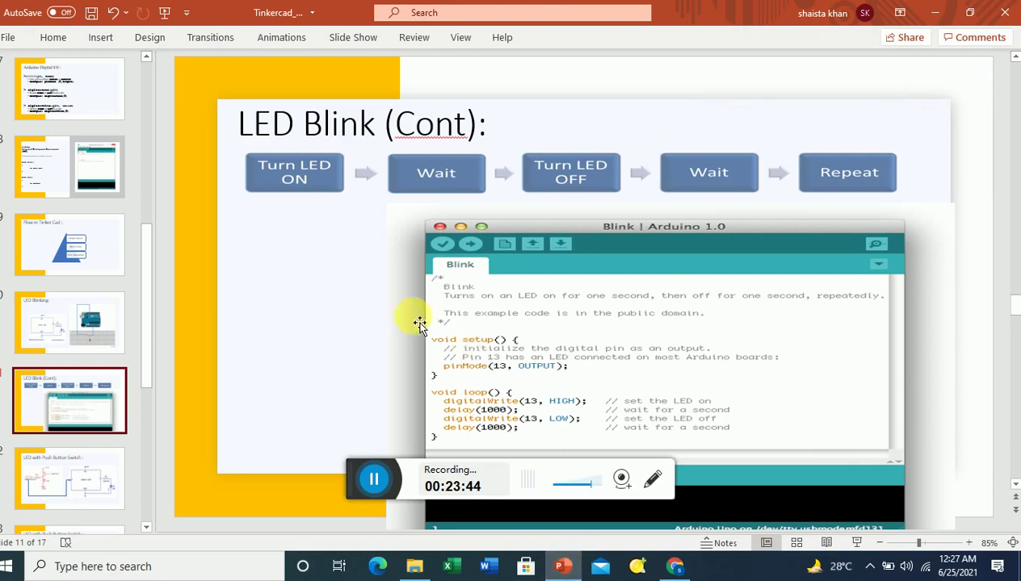
pyautogui.scroll(1, 409, 325)
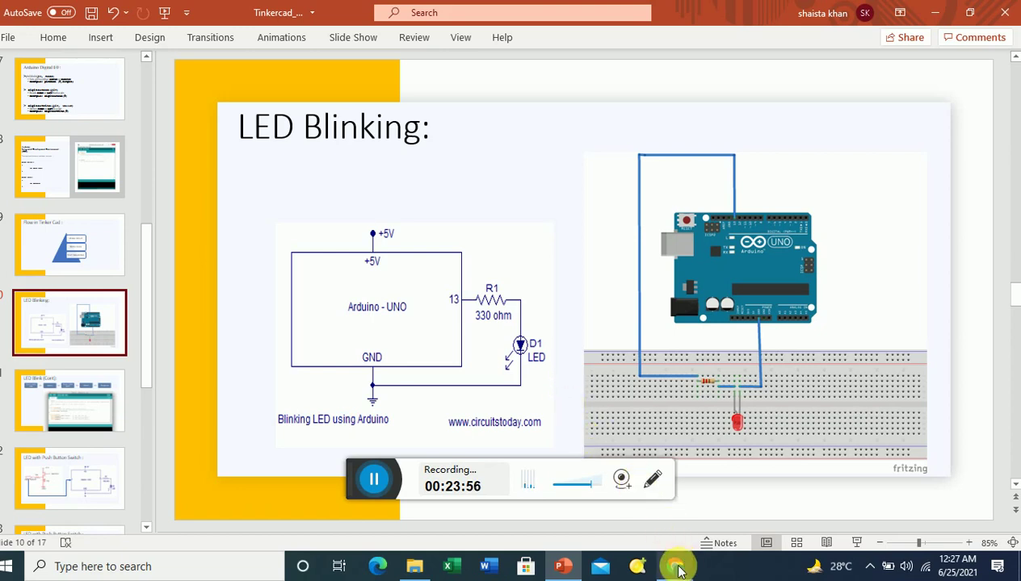
pyautogui.click(676, 568)
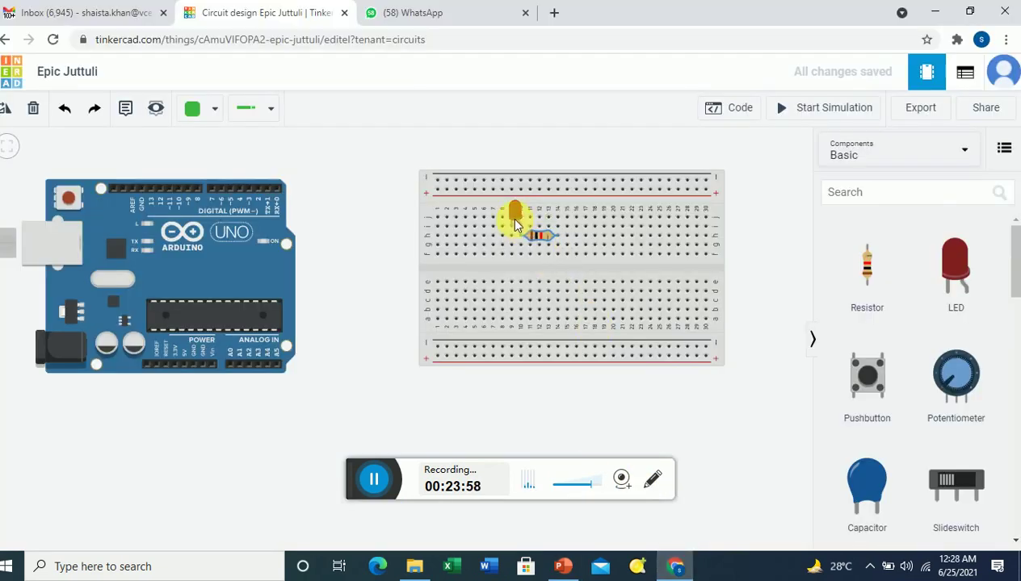
# Wire the resistor's free end at column 14 to Arduino digital pin 13, routing the wire above both boards.
pyautogui.click(558, 235)
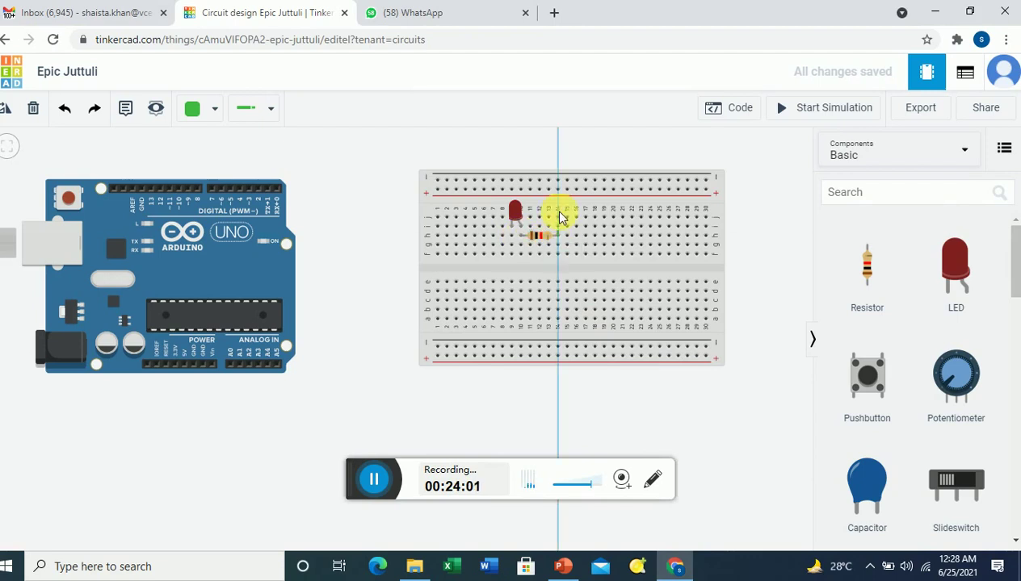
pyautogui.click(558, 146)
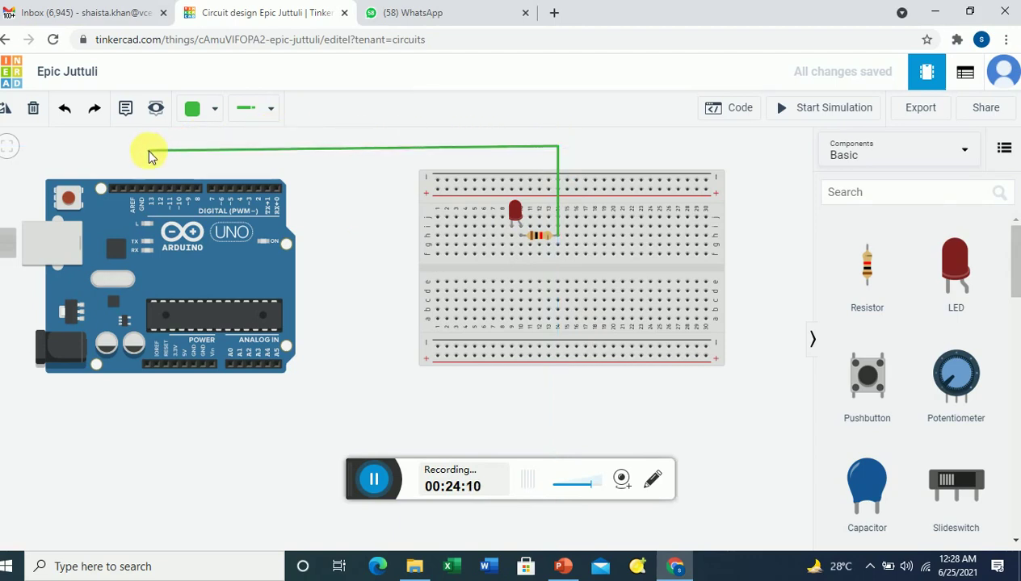
pyautogui.click(150, 148)
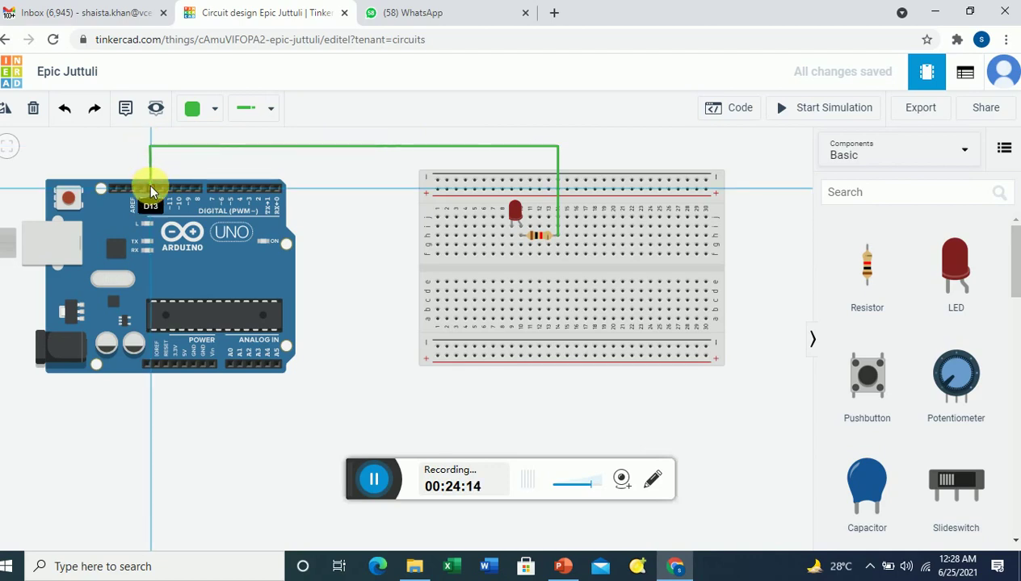
pyautogui.click(150, 186)
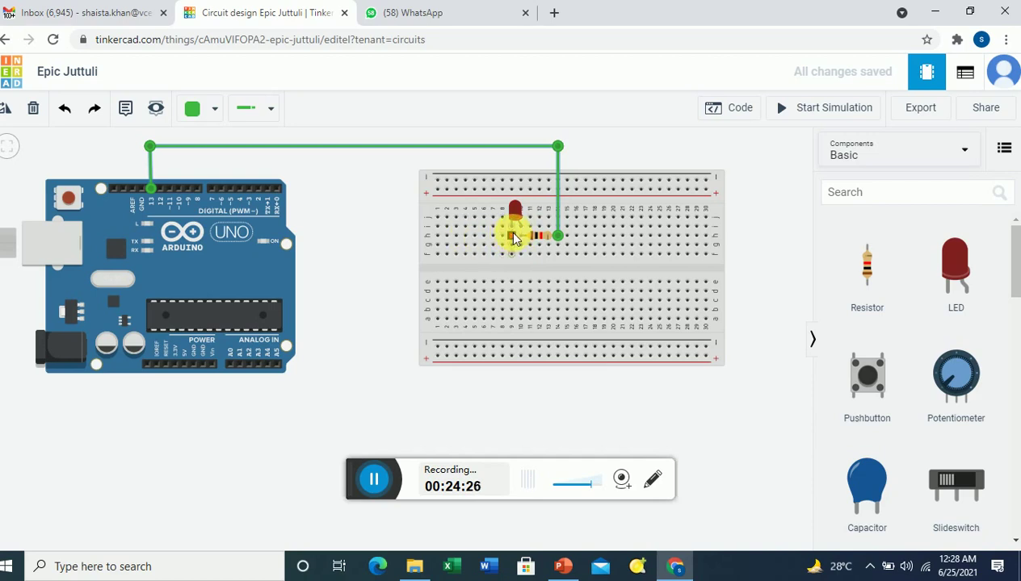
# Wire the Arduino's power-side GND to the LED's cathode column 9, routing below the boards with a straight vertical run.
pyautogui.click(202, 365)
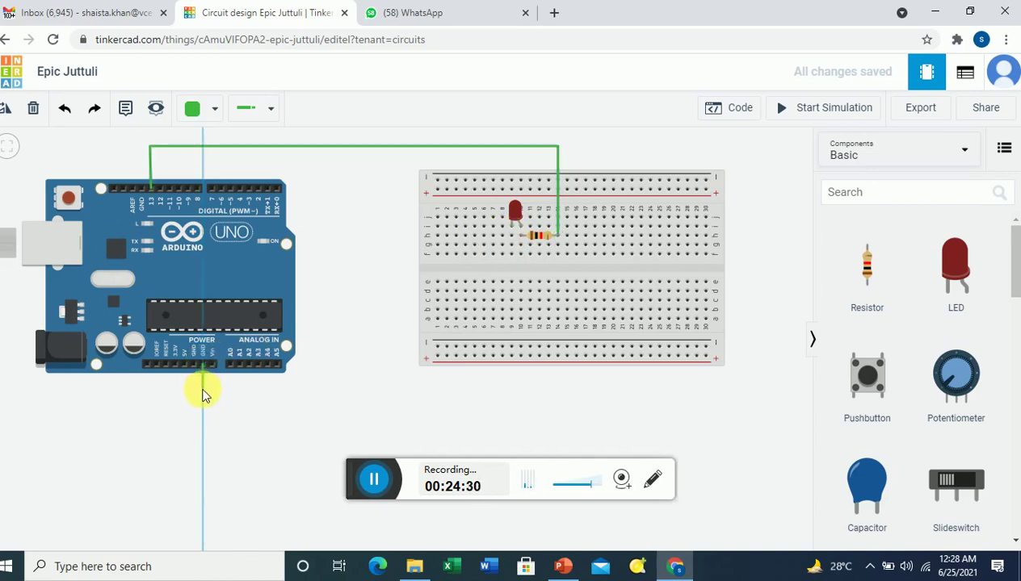
pyautogui.click(203, 392)
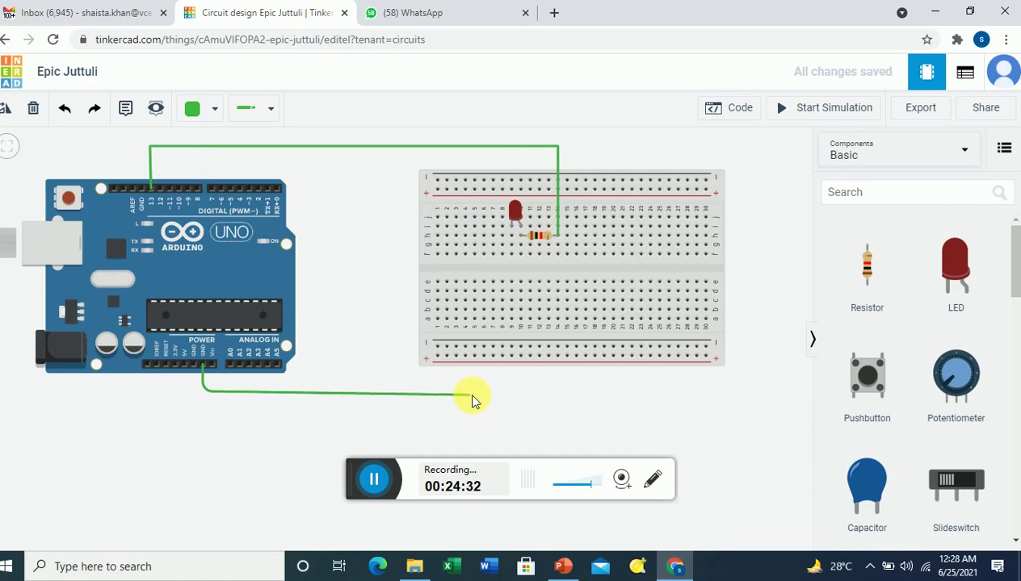
pyautogui.click(500, 391)
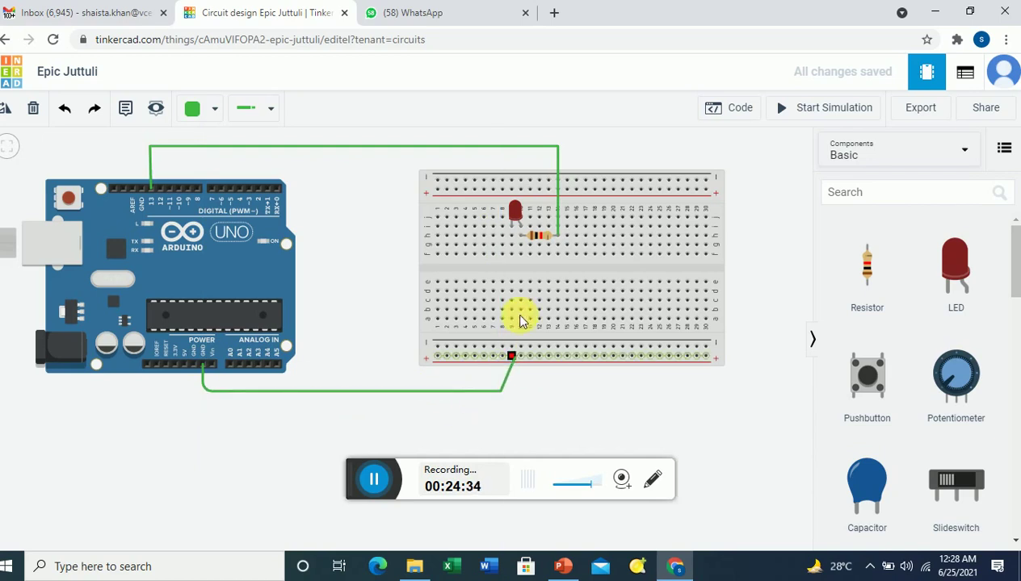
pyautogui.click(512, 236)
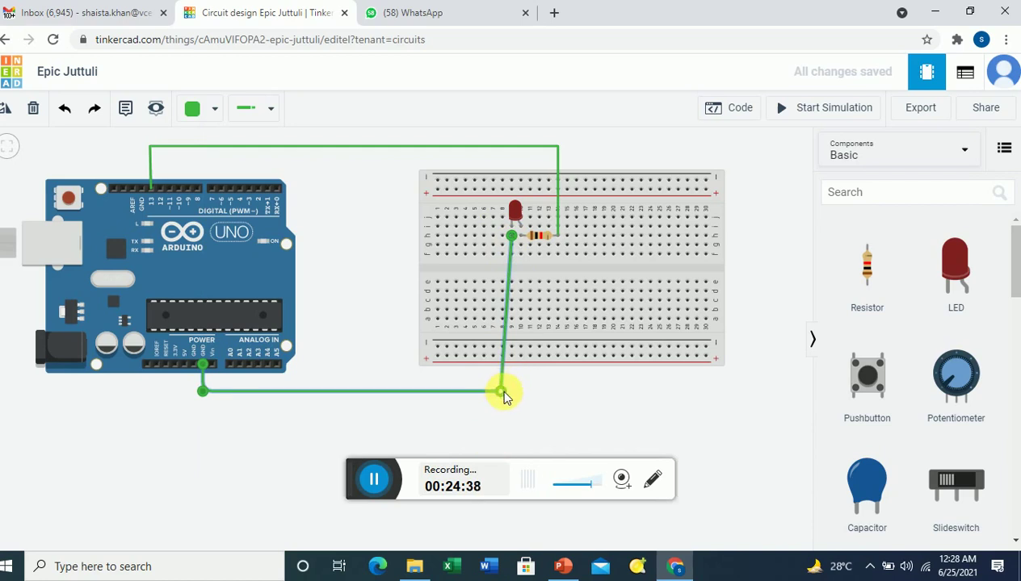
pyautogui.moveTo(502, 392); pyautogui.dragTo(512, 391)
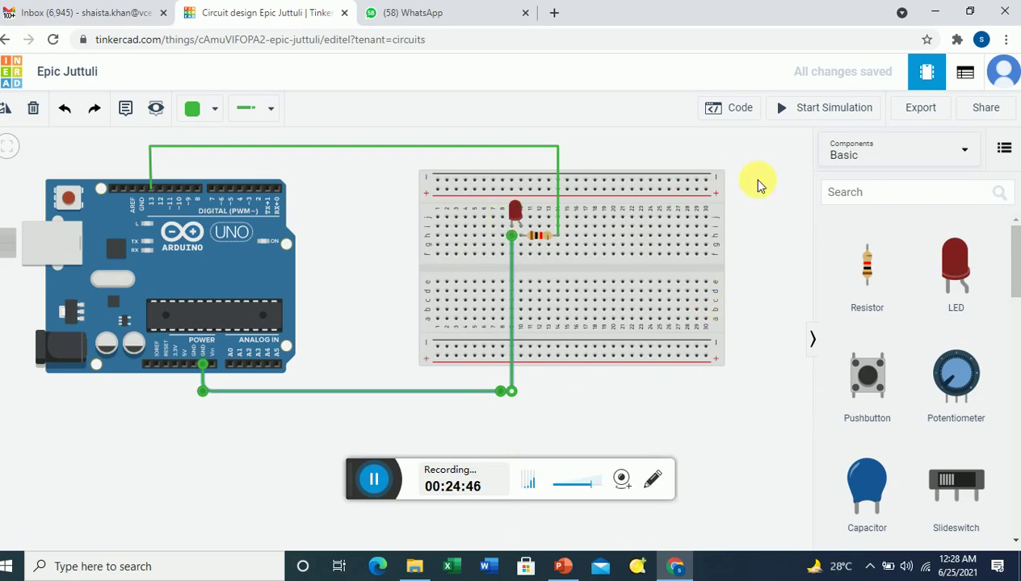
# Open the circuit's code and switch the editor from Blocks to Text, accepting the loss of the blocks.
pyautogui.click(741, 108)
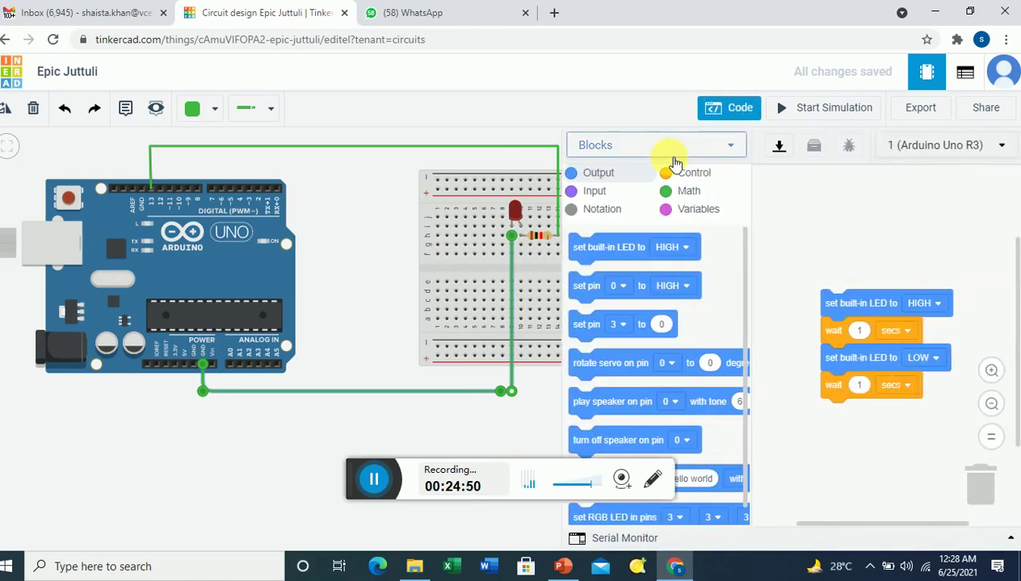
pyautogui.click(731, 149)
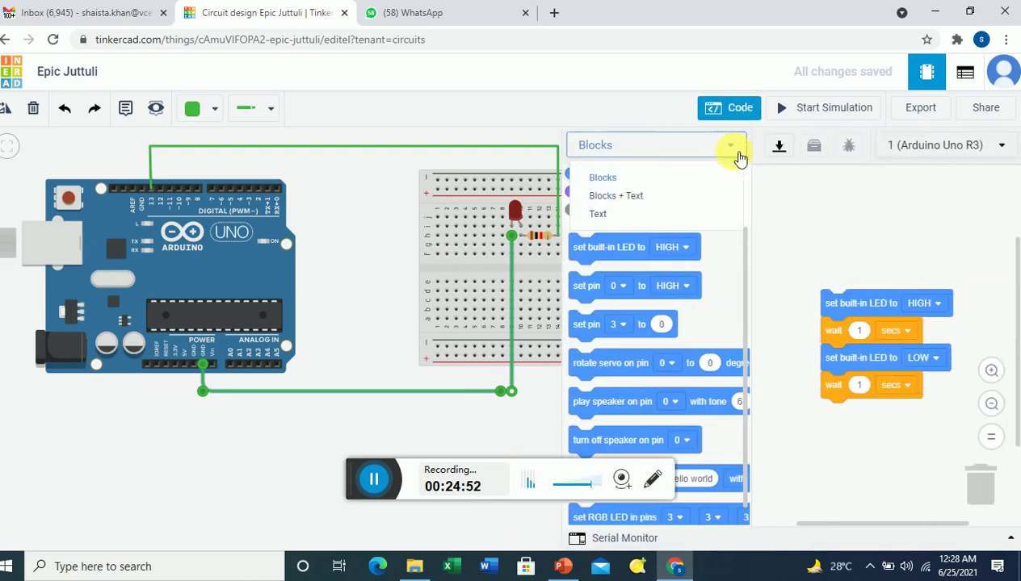
pyautogui.click(704, 213)
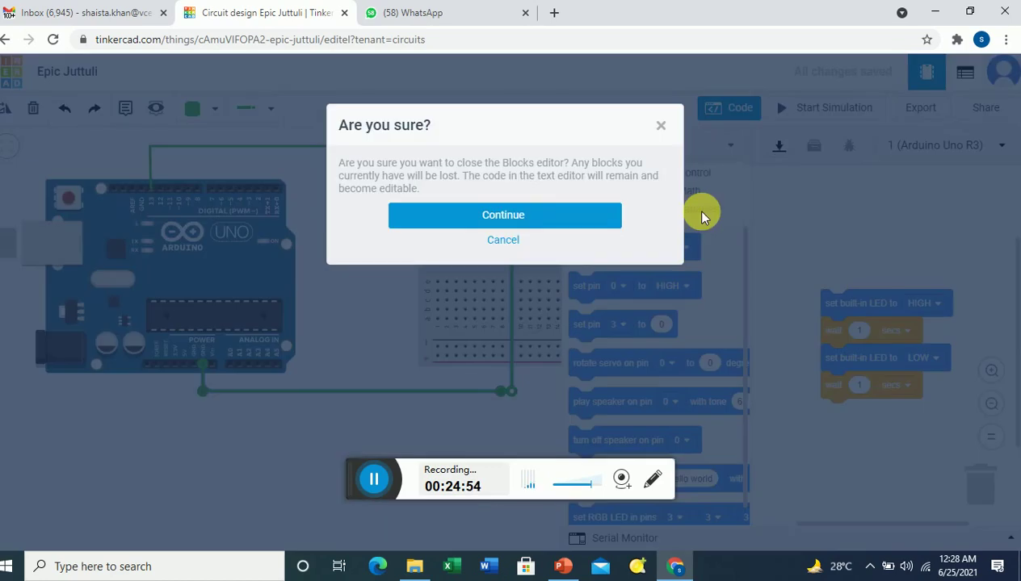
pyautogui.click(600, 214)
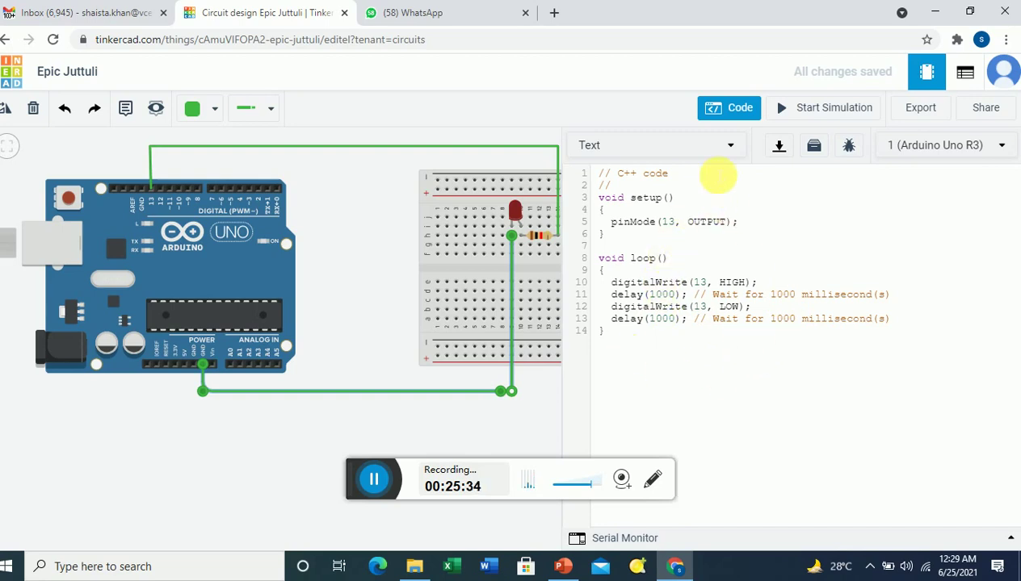
# Run the simulation to watch the LED with the code editor hidden, and stop the simulation.
pyautogui.click(826, 114)
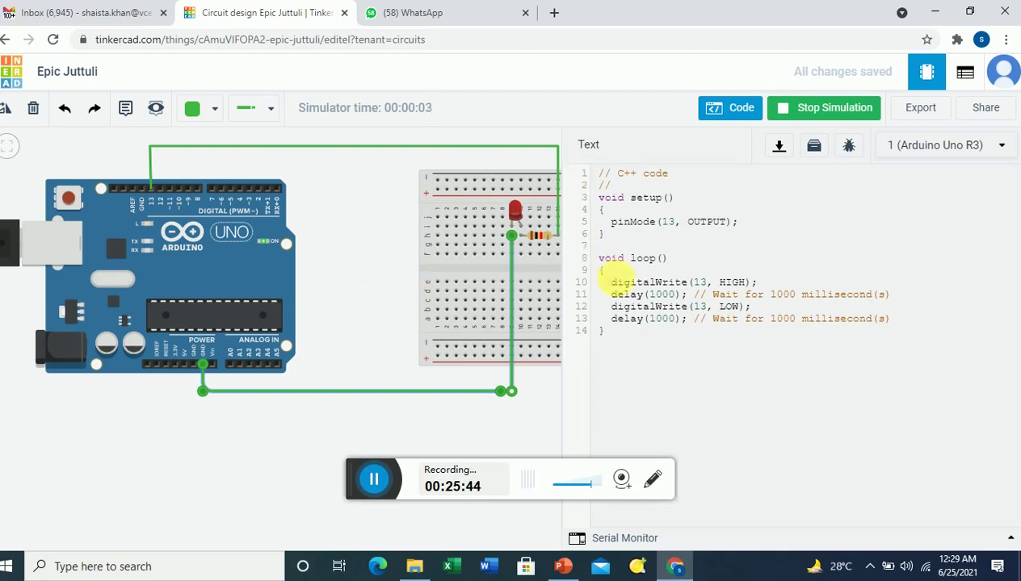
pyautogui.click(741, 108)
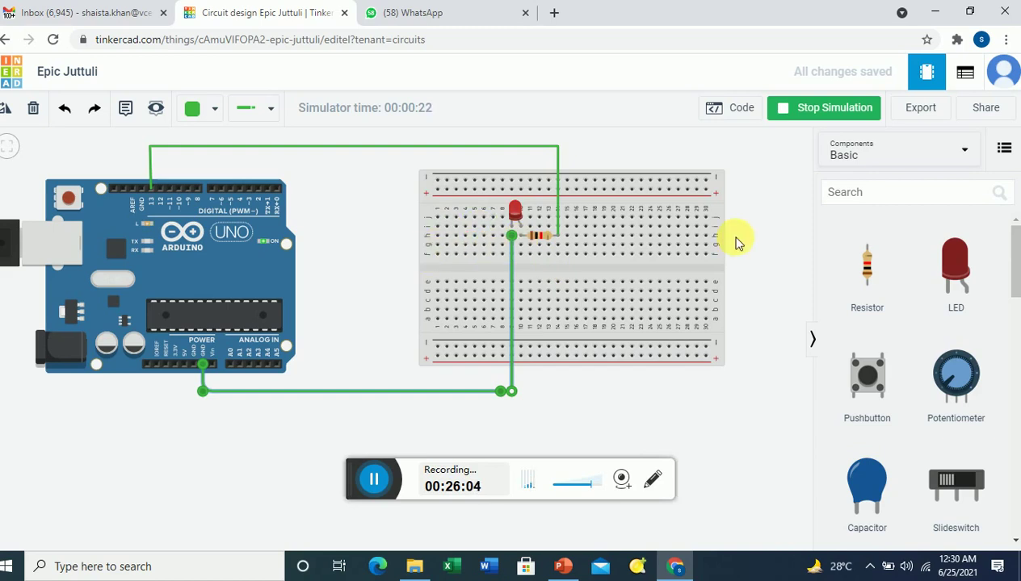
pyautogui.click(799, 111)
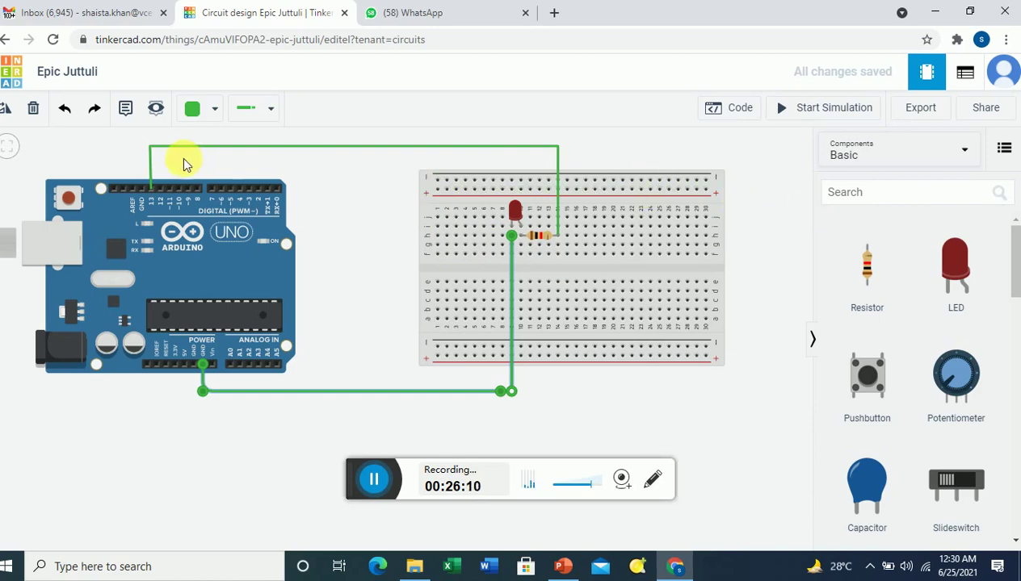
# Move the Arduino end of the resistor's wire from digital pin 13 to digital pin 12.
pyautogui.click(148, 160)
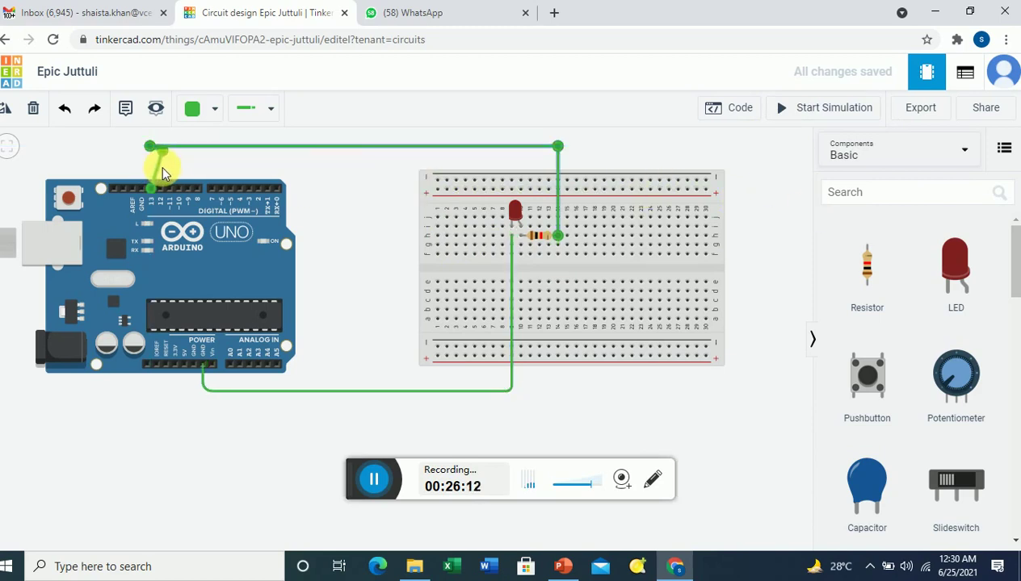
pyautogui.moveTo(161, 168); pyautogui.dragTo(168, 161)
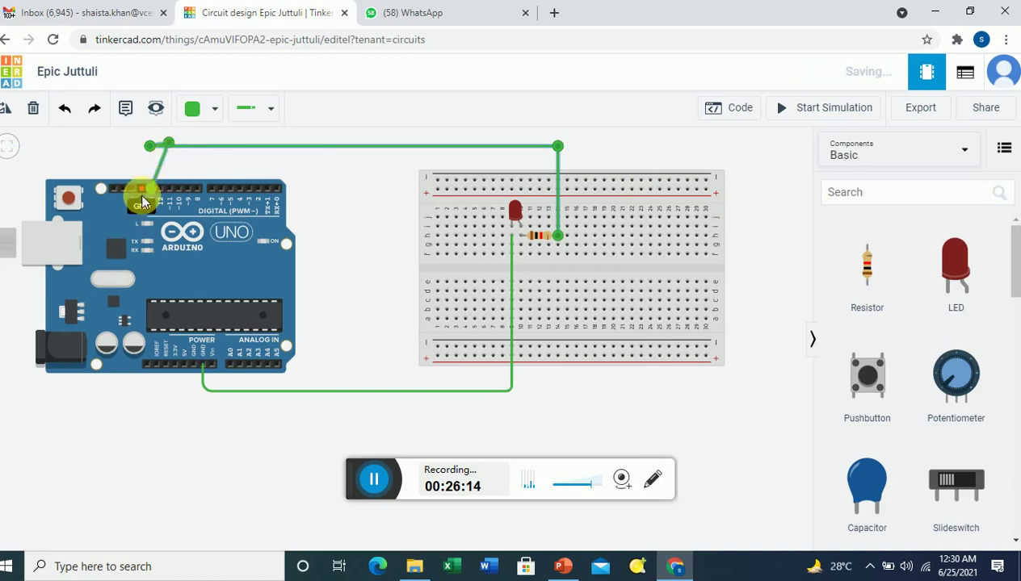
pyautogui.moveTo(160, 190); pyautogui.dragTo(162, 190)
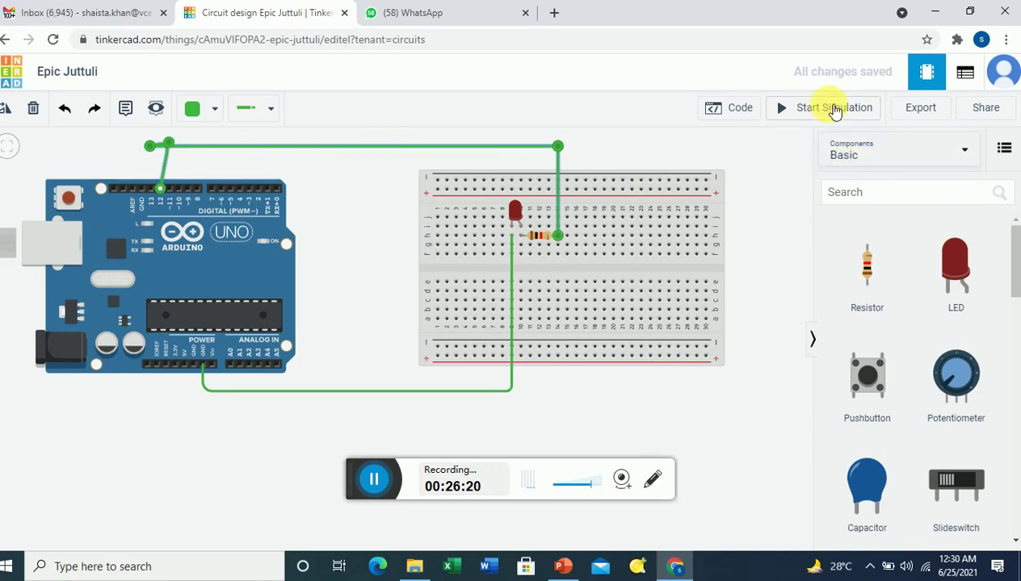
# Change the pin number to 12 in the code's pinMode call and both digitalWrite calls.
pyautogui.click(745, 109)
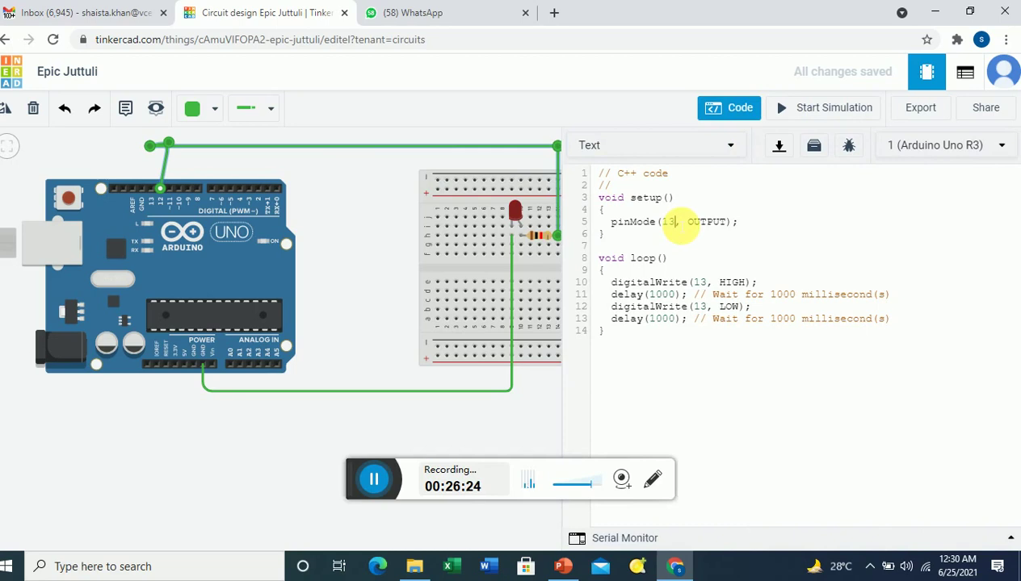
pyautogui.doubleClick(670, 222)
pyautogui.write('12')
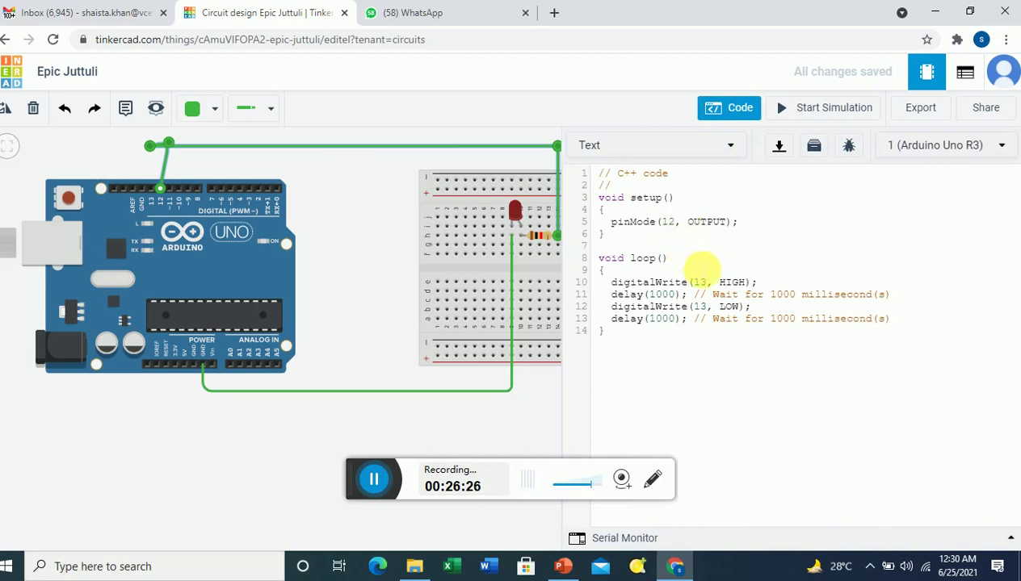
pyautogui.click(706, 282)
pyautogui.press('BackSpace')
pyautogui.write('2')
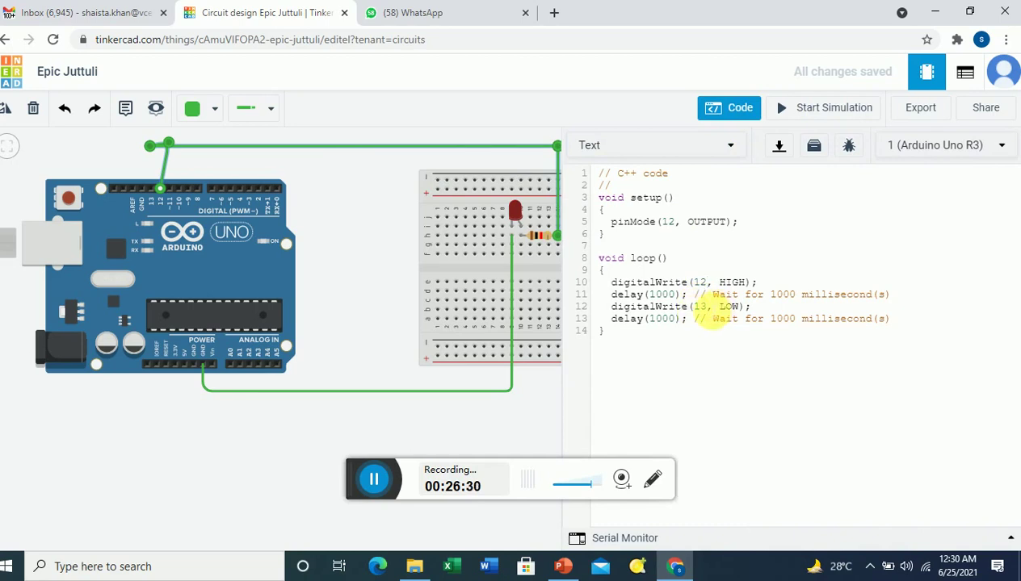
pyautogui.click(709, 310)
pyautogui.press('BackSpace')
pyautogui.write('2')
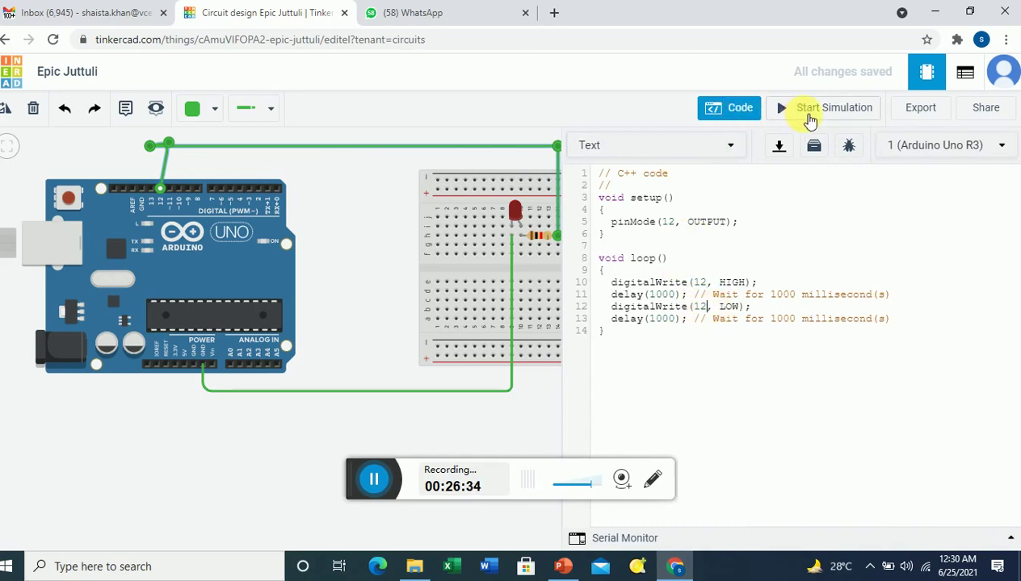
# Start the simulation with the edited code and hide the code editor to watch the LED.
pyautogui.click(809, 111)
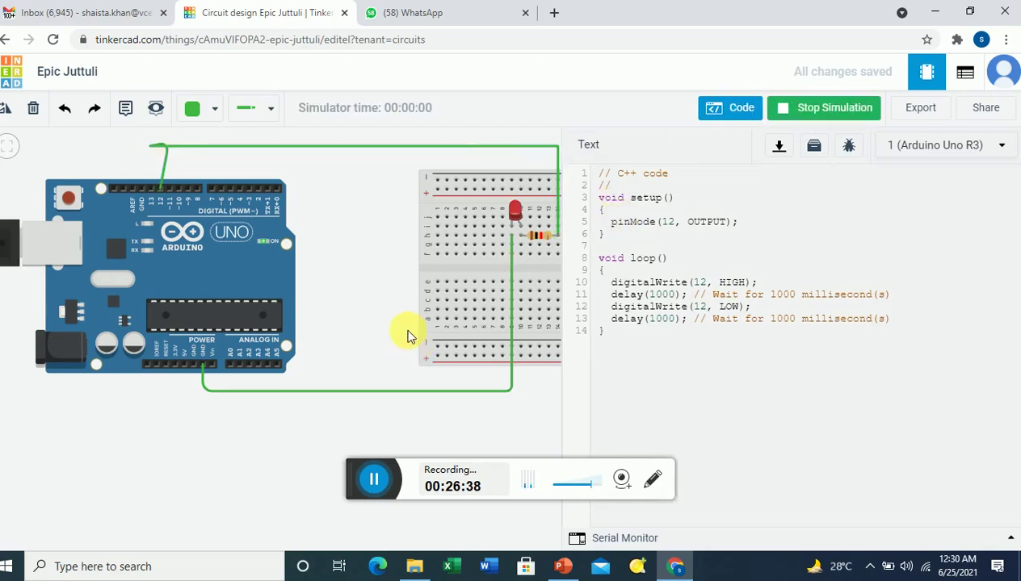
pyautogui.click(742, 110)
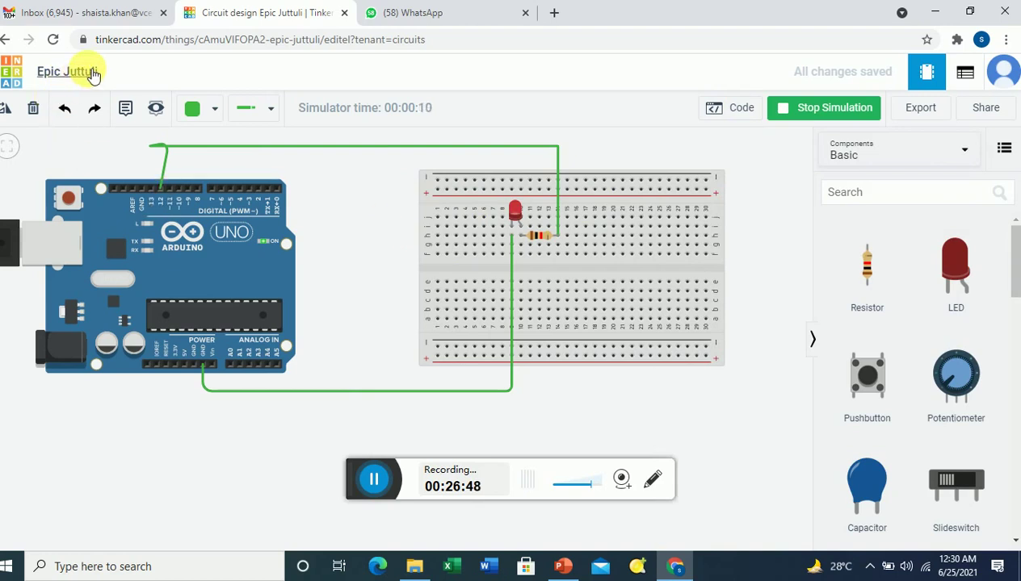
# Rename the circuit design as LED Blink.
pyautogui.click(91, 73)
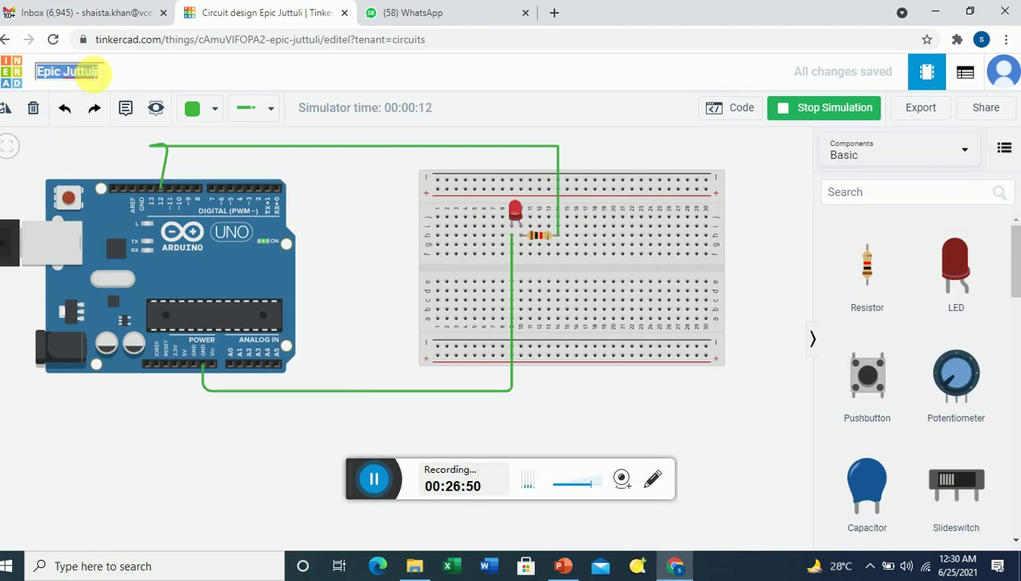
pyautogui.write('LED')
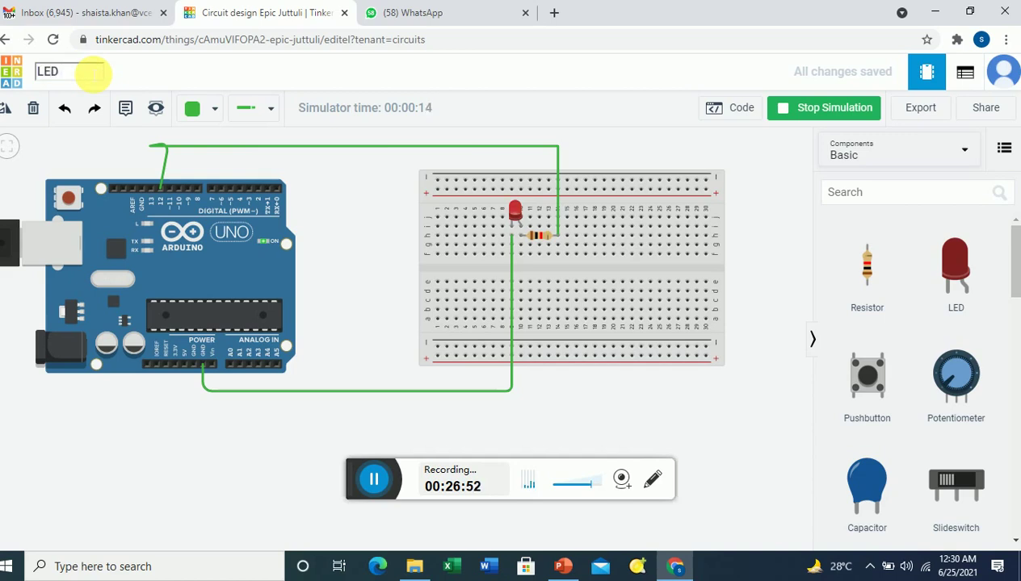
pyautogui.write(' Blink')
pyautogui.press('Escape')
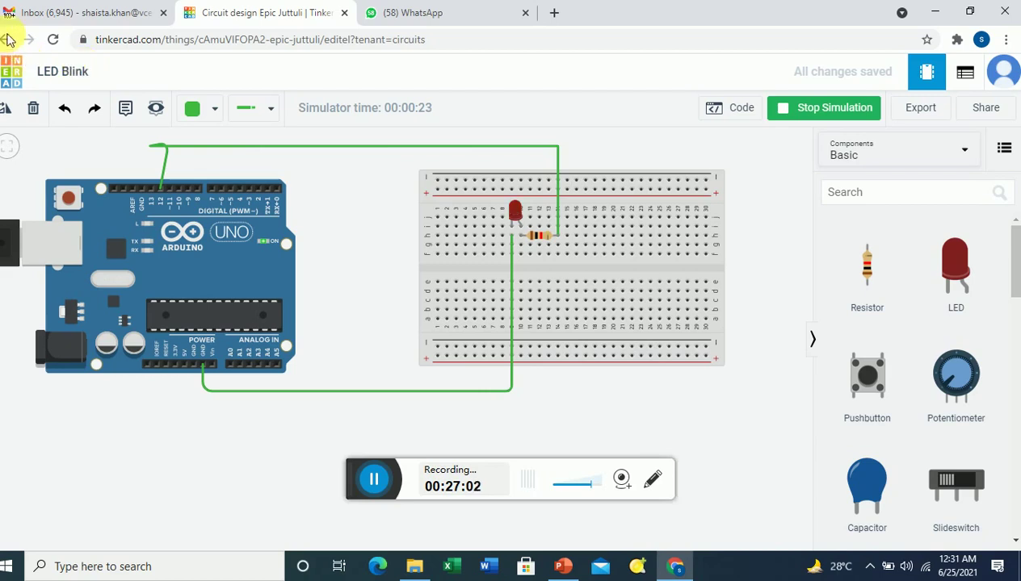
# Return to the circuits dashboard and look through the saved circuit designs.
pyautogui.click(7, 47)
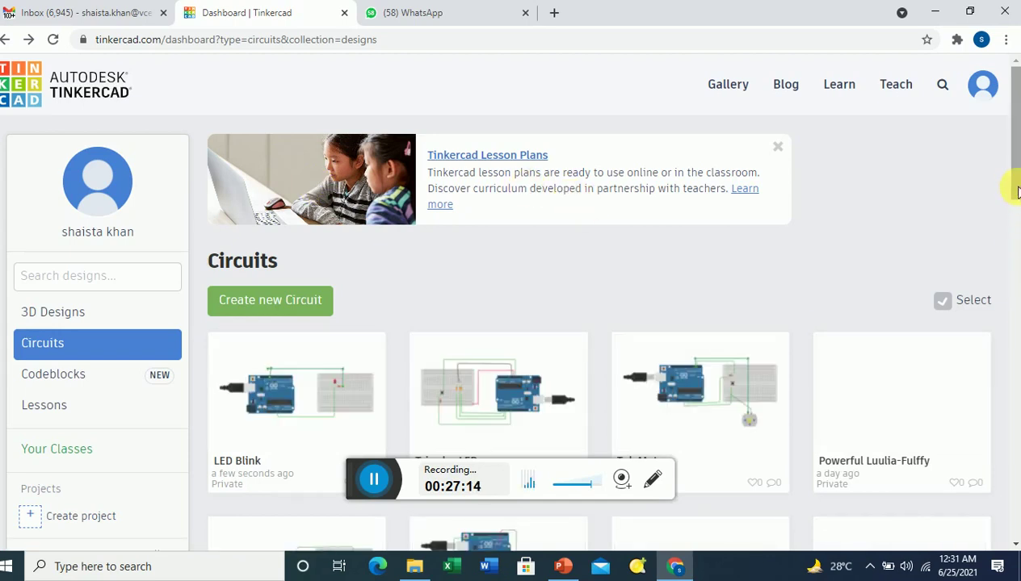
pyautogui.moveTo(1016, 194); pyautogui.dragTo(1015, 227)
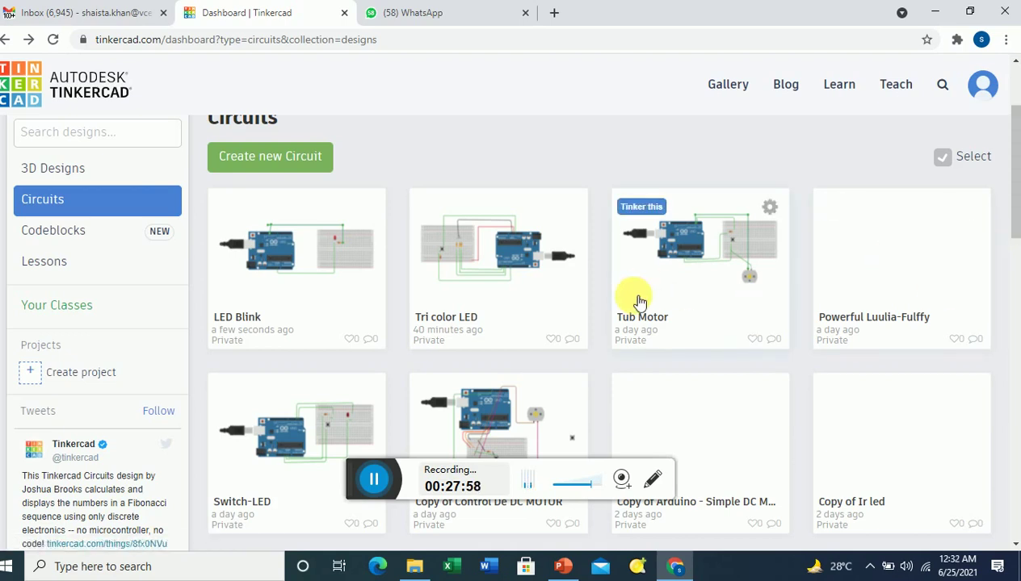
# Switch to PowerPoint, start the slide show from the LED Blinking slide and advance to the LED with Push Button Switch slide.
pyautogui.click(563, 568)
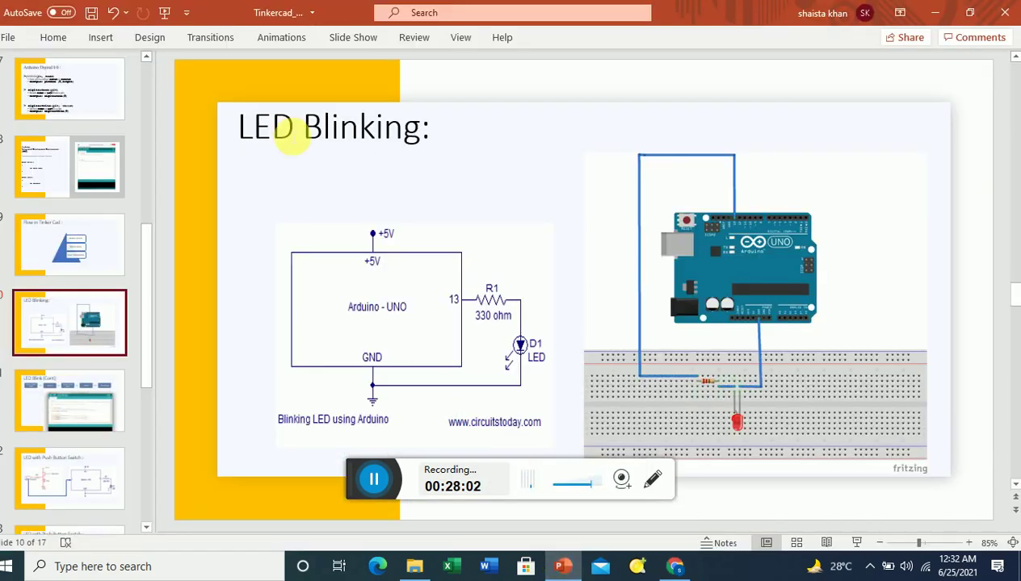
pyautogui.click(353, 38)
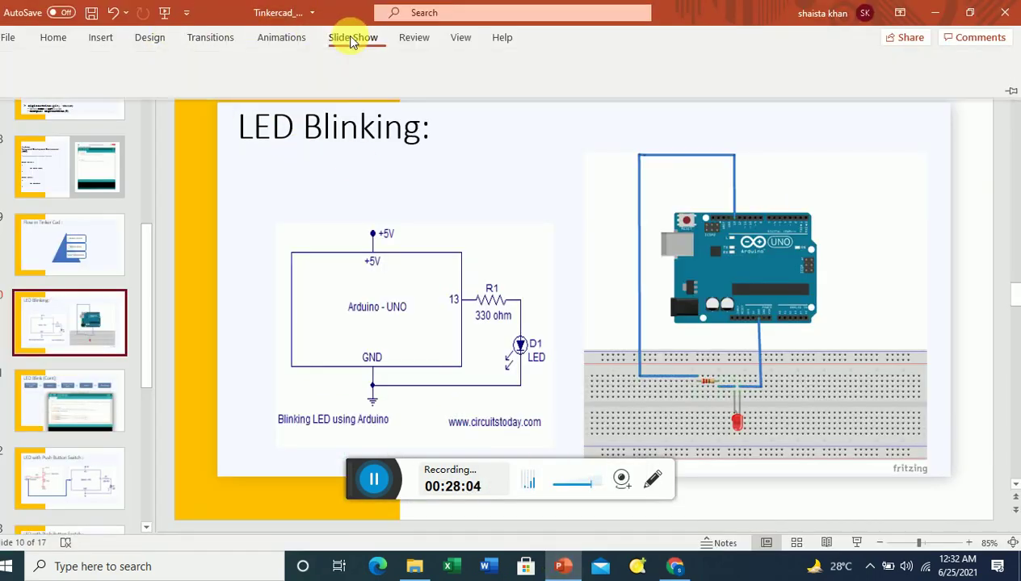
pyautogui.click(67, 74)
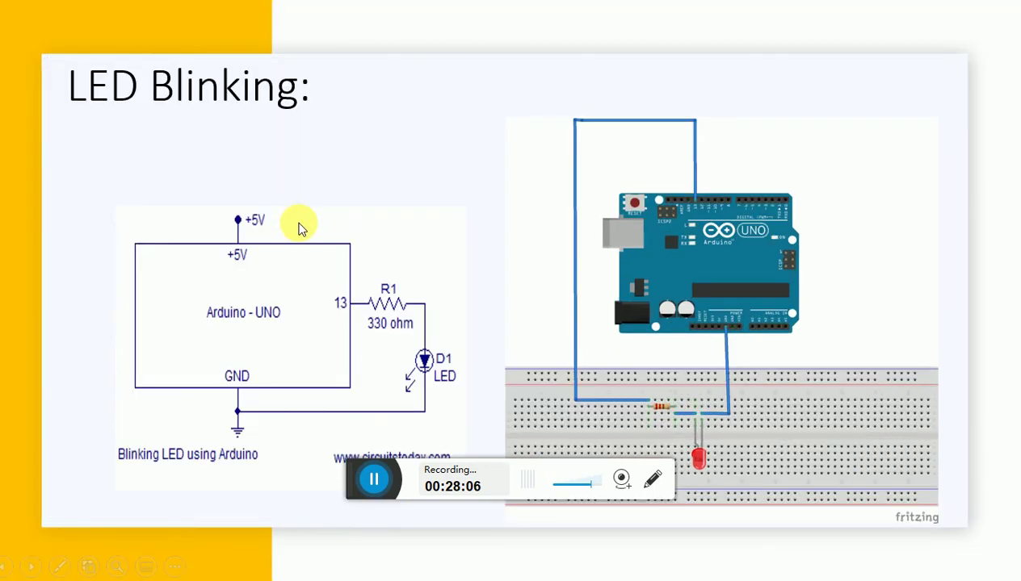
pyautogui.press('Right')
pyautogui.press('Right')
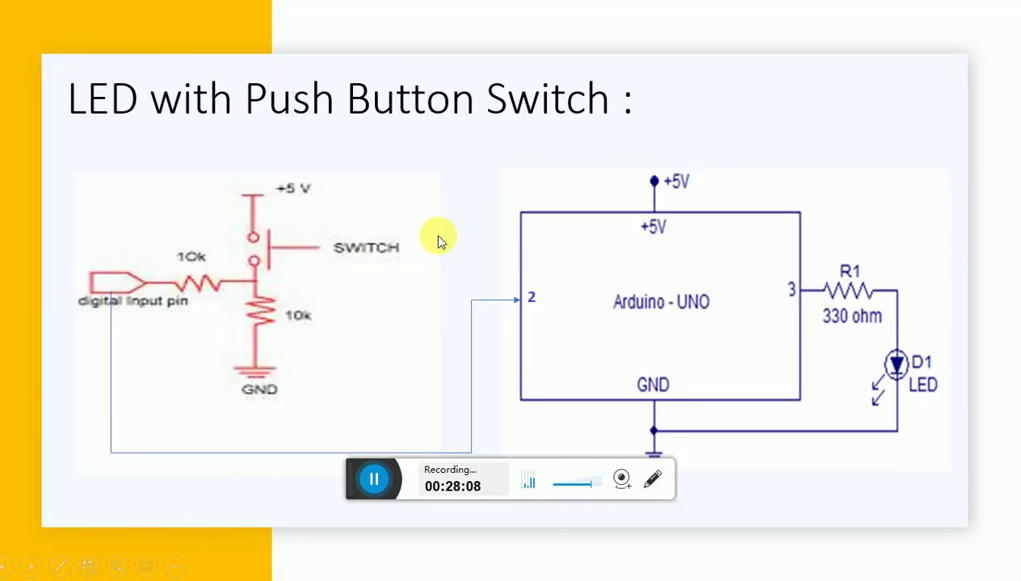
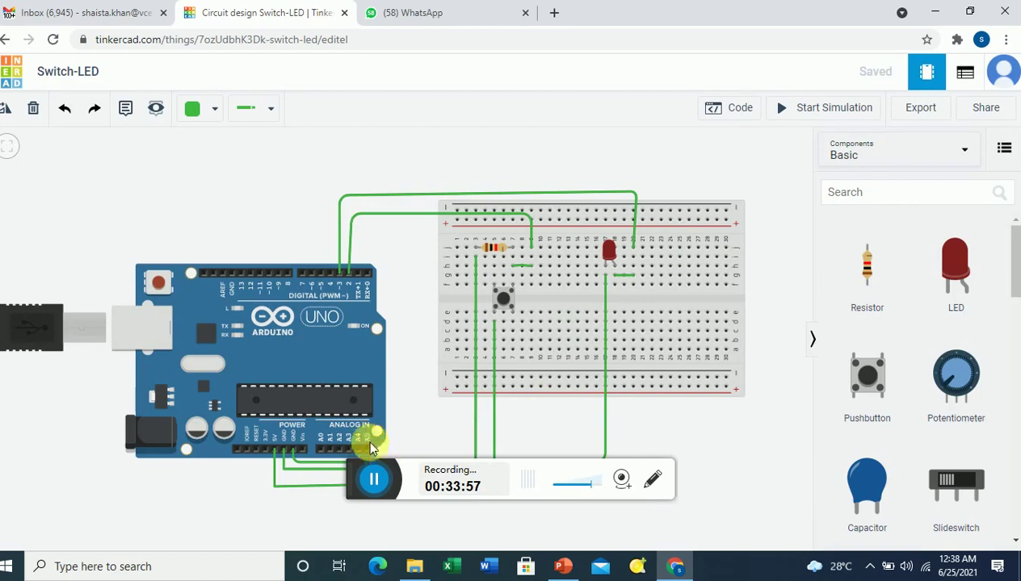
# Delete the wire connecting Arduino digital pin 3 to breadboard column 20 beside the LED.
pyautogui.moveTo(358, 475); pyautogui.dragTo(4, 521)
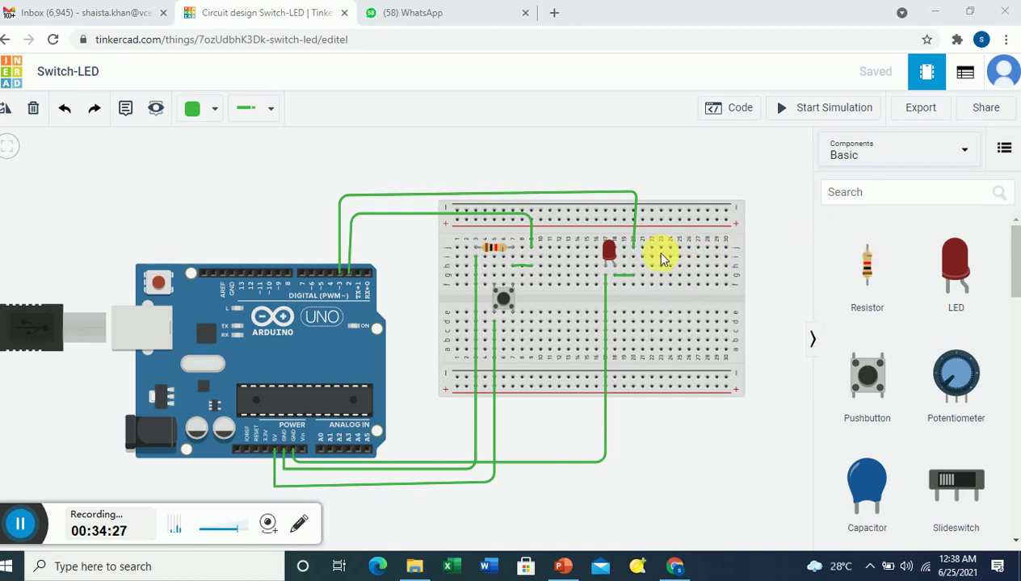
pyautogui.click(632, 246)
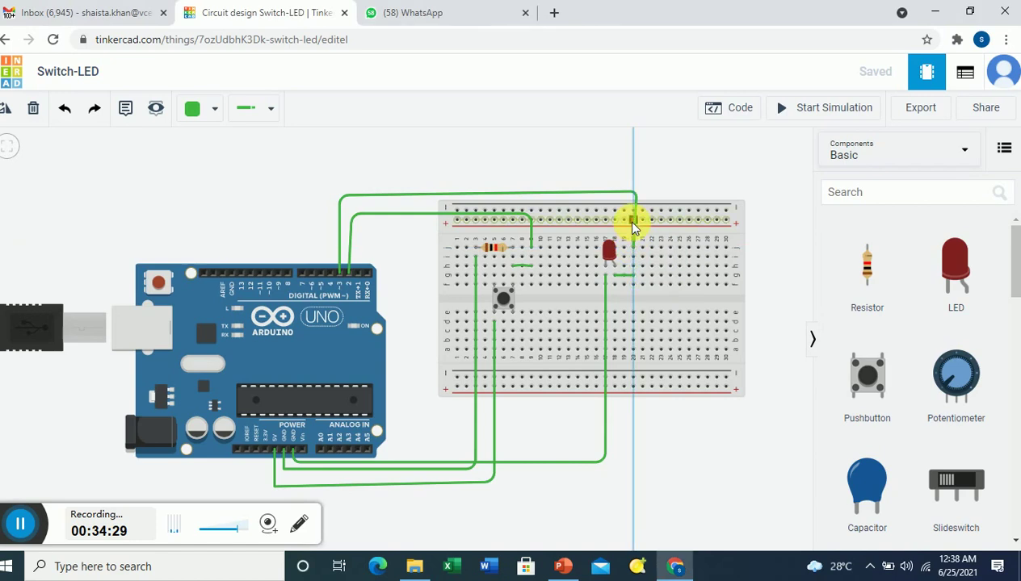
pyautogui.click(632, 220)
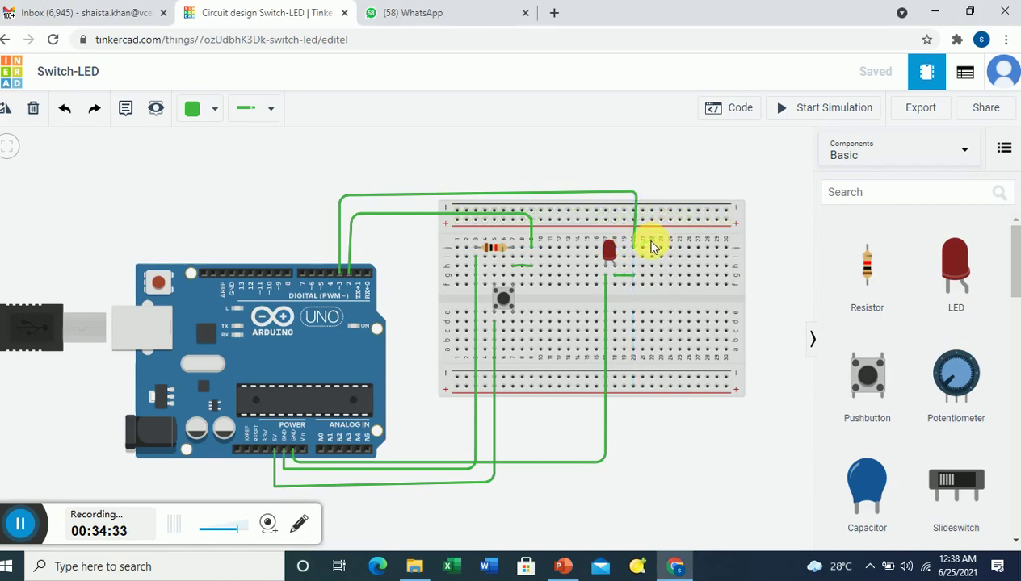
pyautogui.click(634, 225)
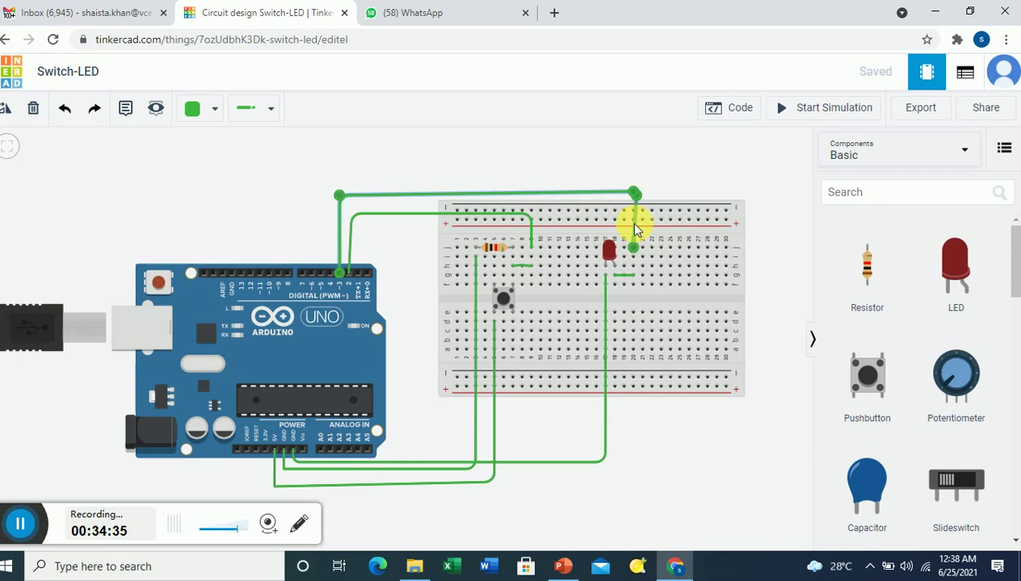
pyautogui.press('Delete')
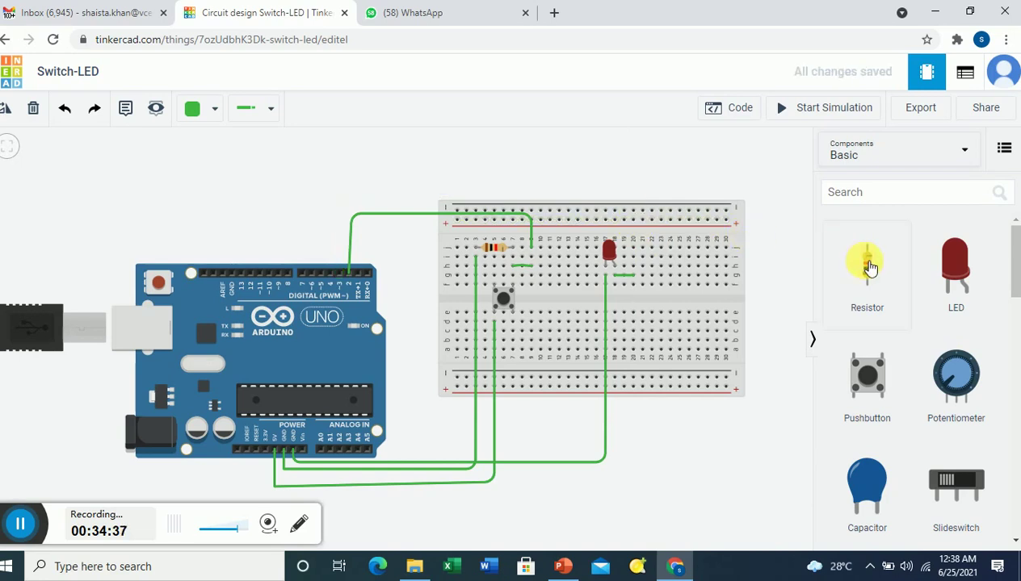
# Place a vertical resistor between the upper positive rail and breadboard column 20, and set its resistance to 220 Ω.
pyautogui.moveTo(867, 269); pyautogui.dragTo(634, 243)
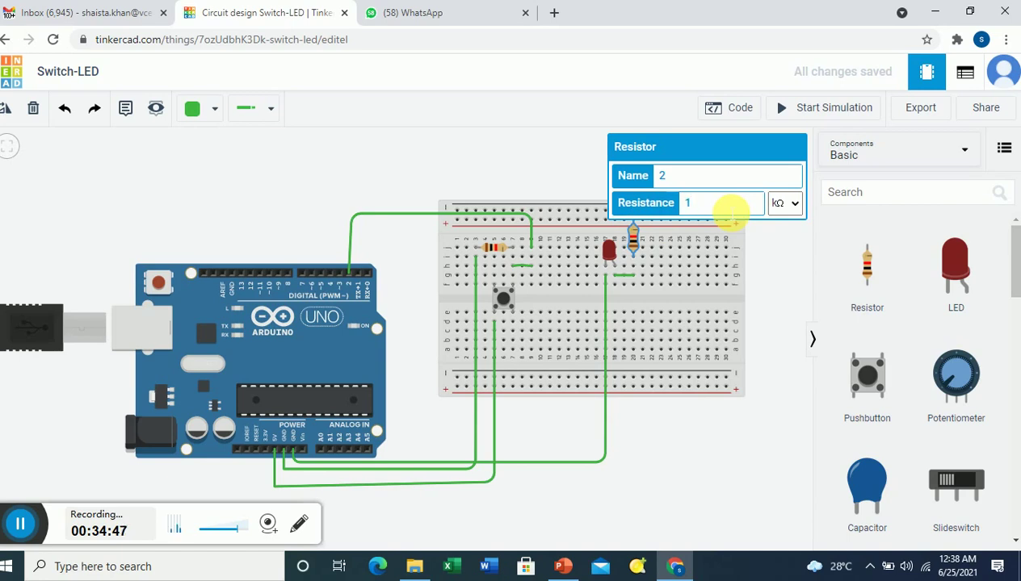
pyautogui.click(790, 203)
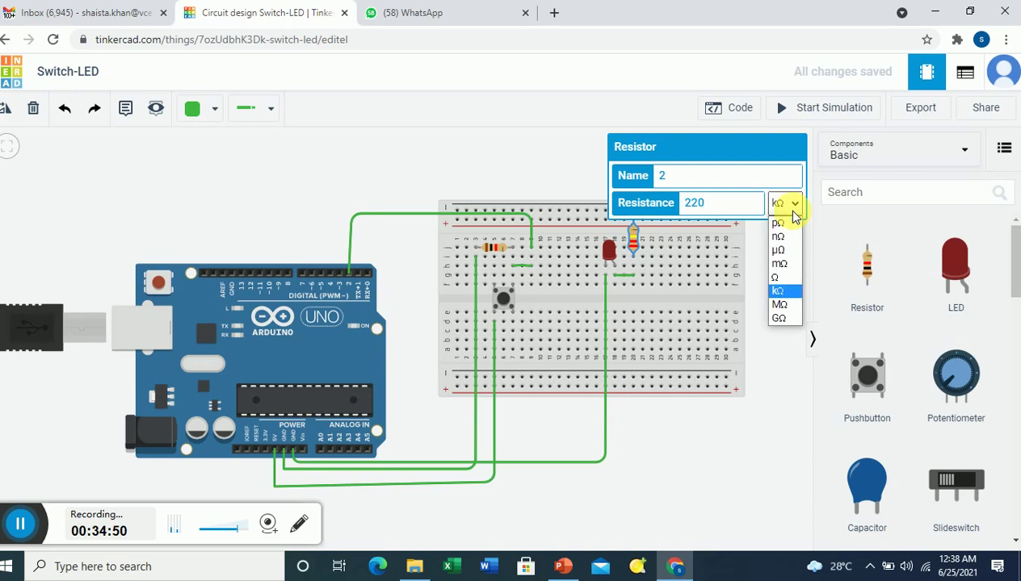
pyautogui.click(784, 278)
pyautogui.click(773, 279)
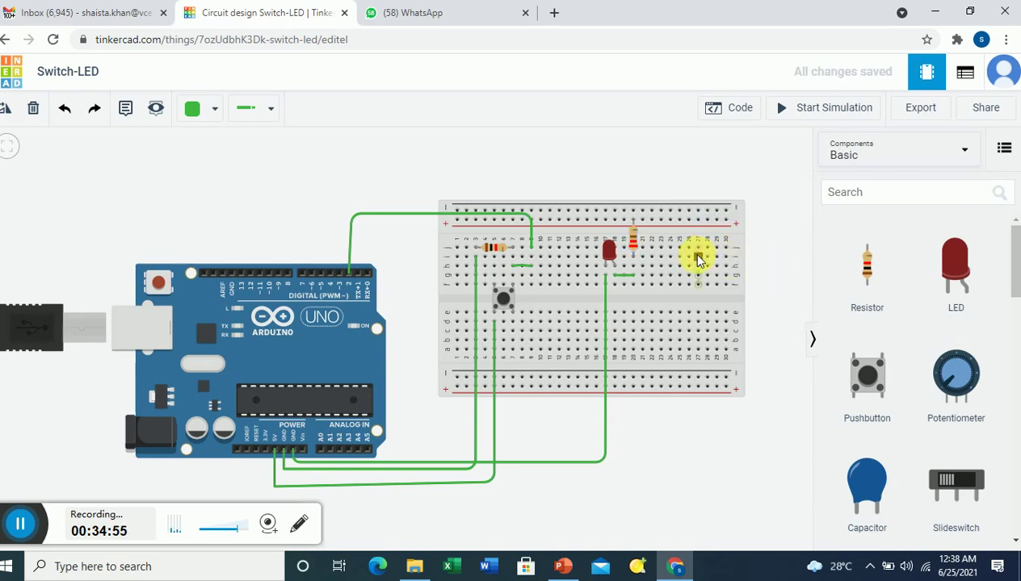
# Wire the upper positive rail beside the new resistor to Arduino digital pin 3, routing the wire above both boards.
pyautogui.click(623, 217)
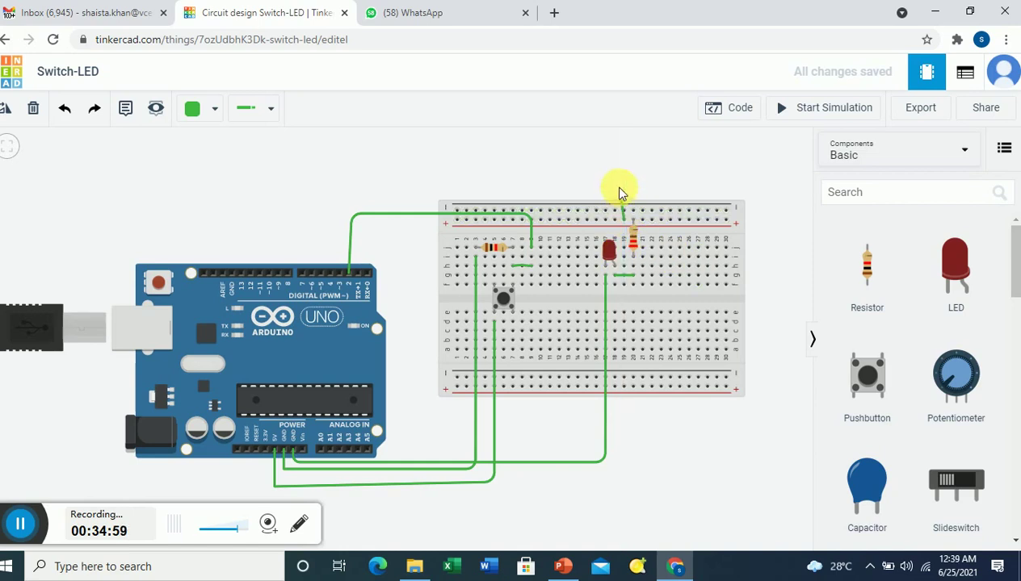
pyautogui.click(630, 170)
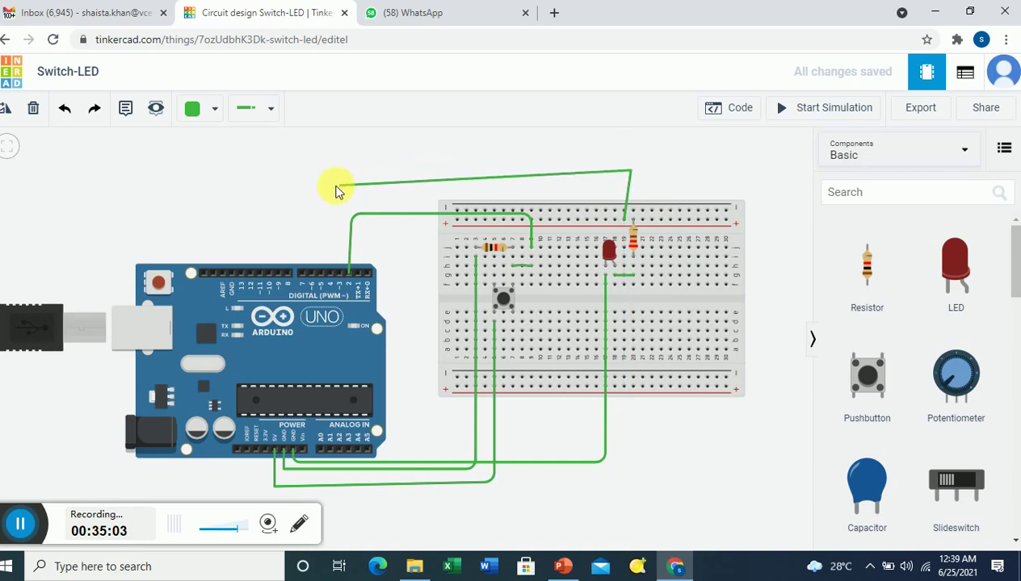
pyautogui.click(338, 187)
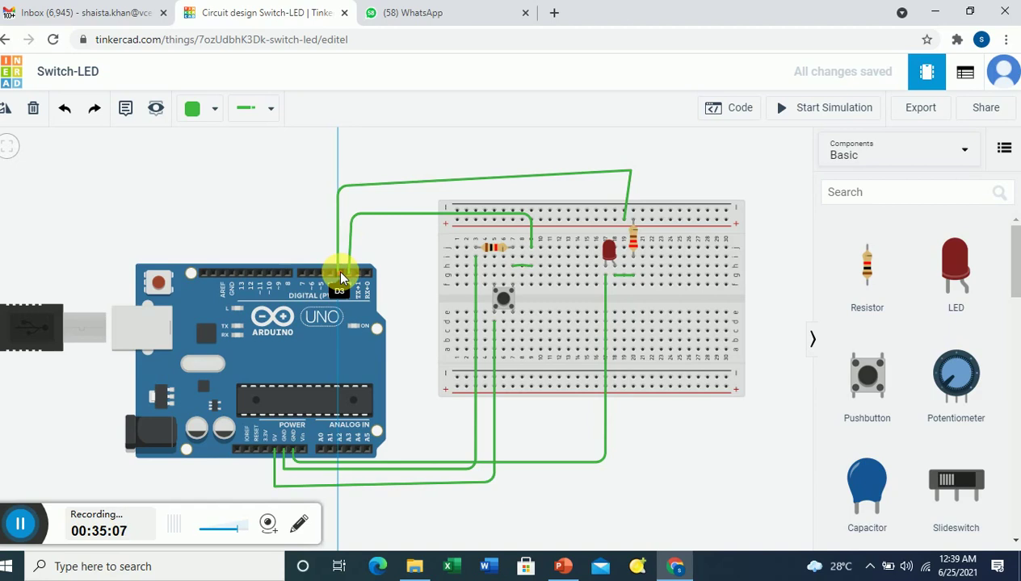
pyautogui.click(342, 279)
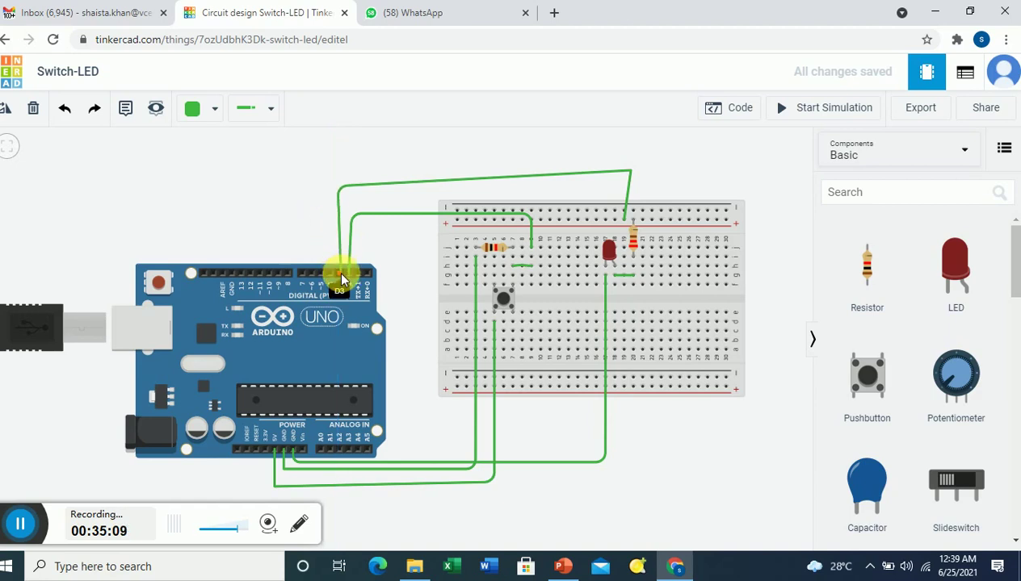
pyautogui.click(342, 278)
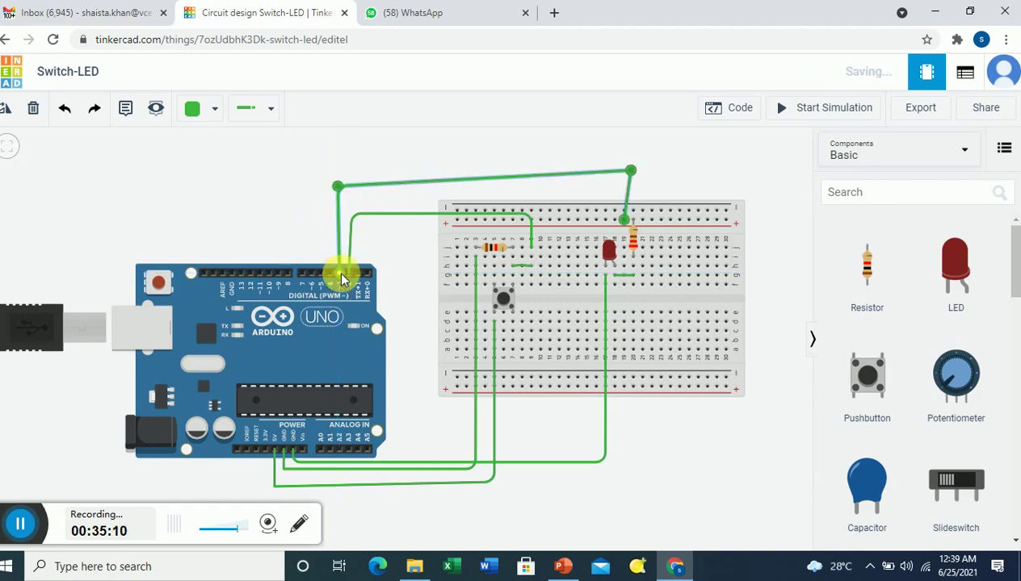
pyautogui.click(311, 164)
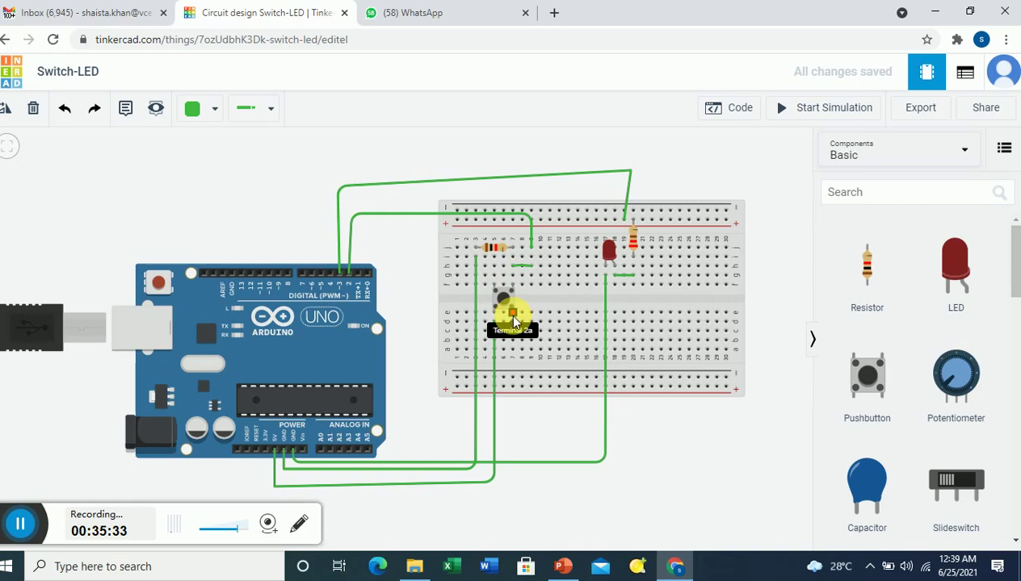
pyautogui.click(511, 265)
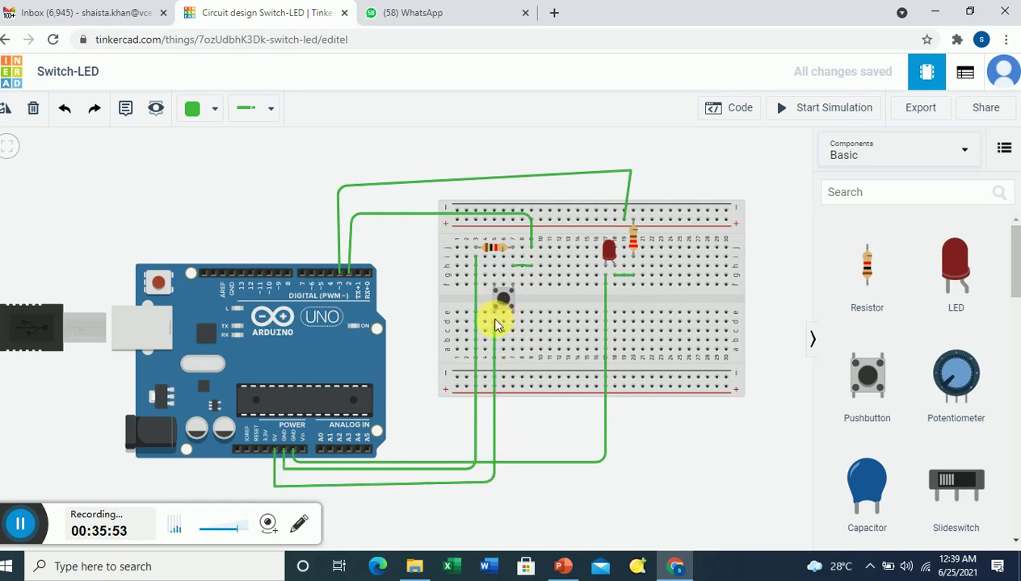
pyautogui.click(517, 299)
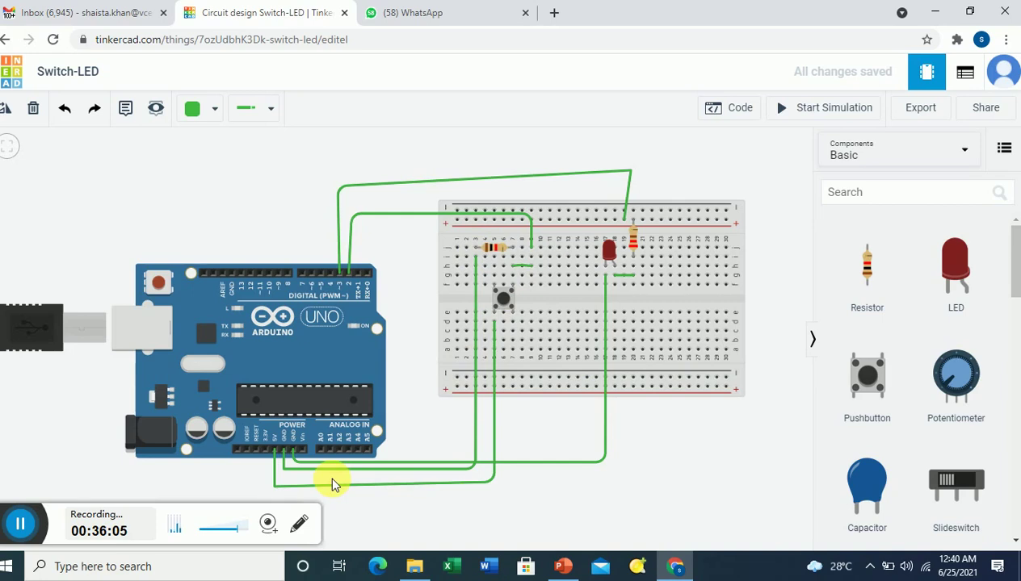
pyautogui.click(512, 259)
pyautogui.click(530, 266)
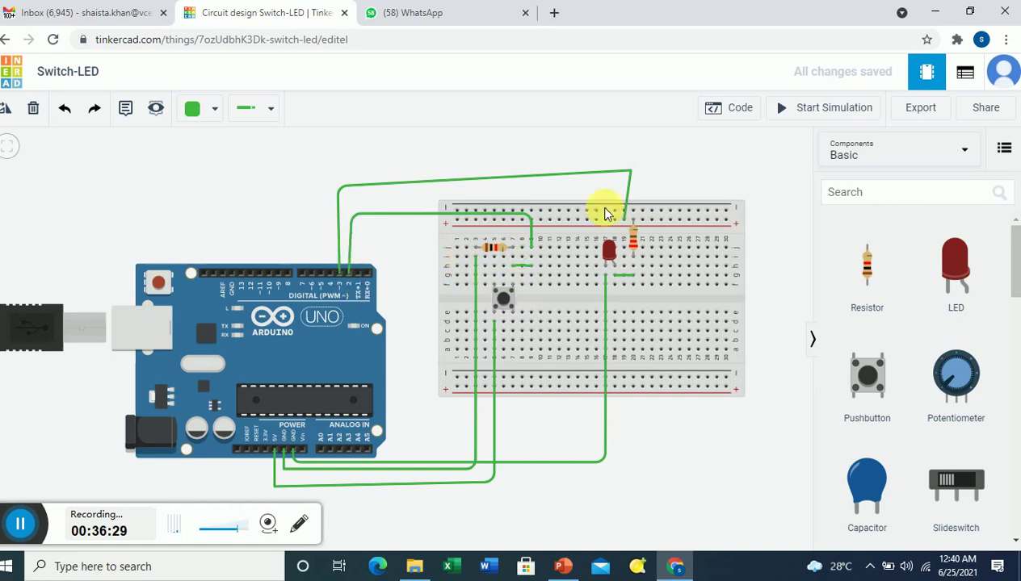
# Simulate the Switch-LED circuit, operate the pushbutton on the breadboard twice, and stop the simulation.
pyautogui.click(822, 117)
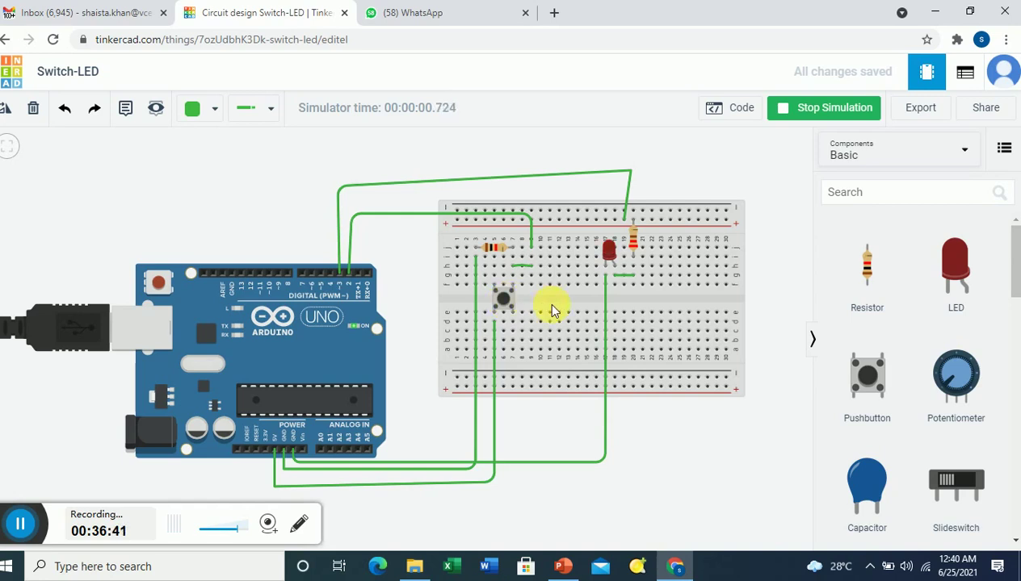
pyautogui.click(499, 303)
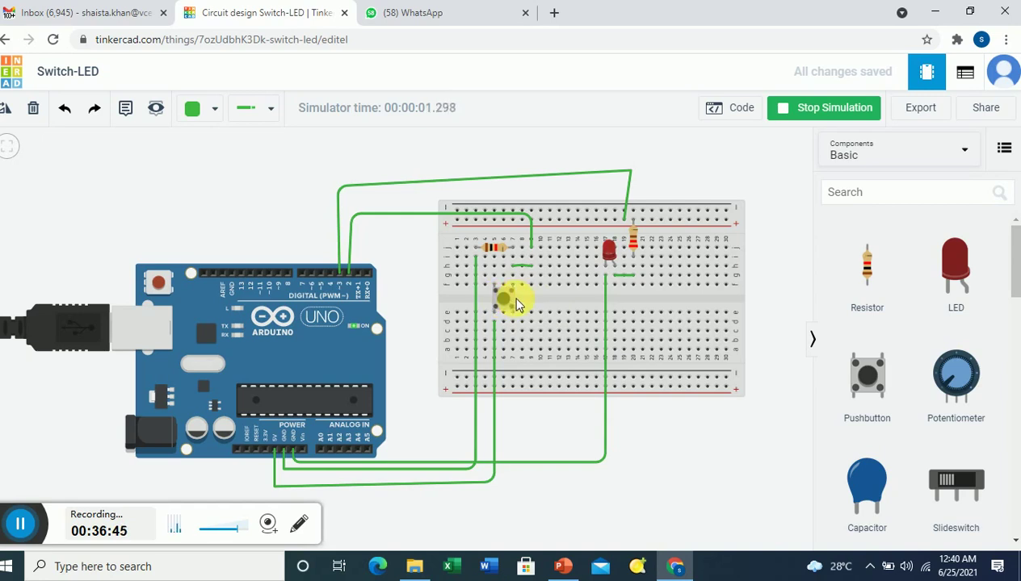
pyautogui.click(502, 304)
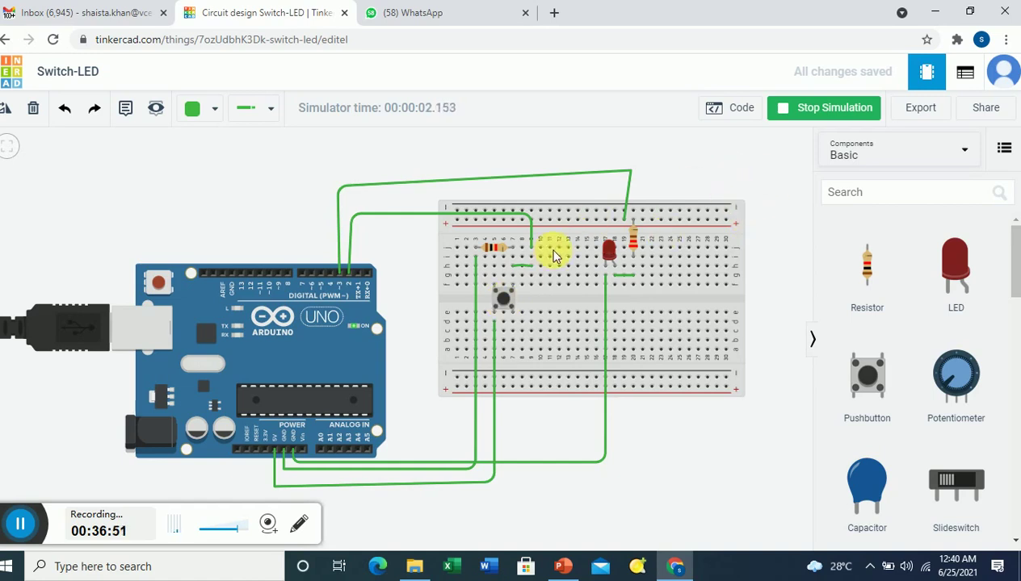
pyautogui.click(801, 106)
# Review the circuit's Arduino code, close it, and inspect the pushbutton and breadboard properties without running the simulation.
pyautogui.click(748, 110)
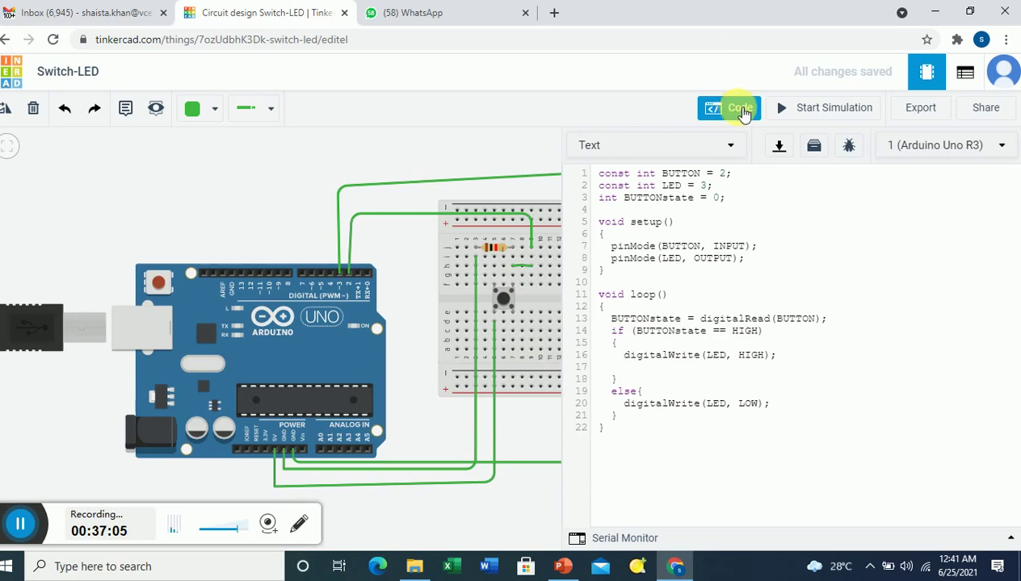
pyautogui.click(739, 110)
pyautogui.click(501, 303)
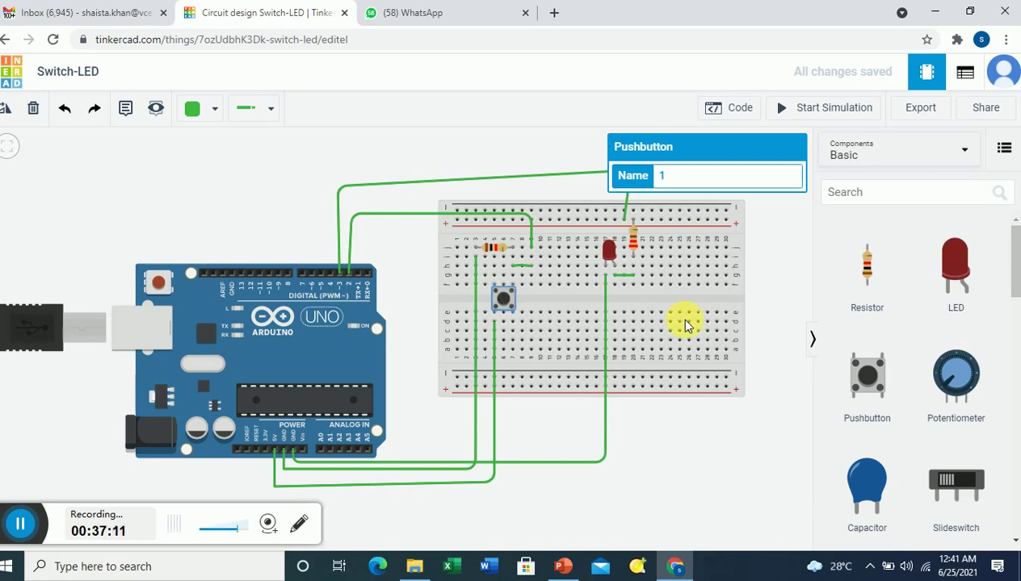
pyautogui.press('Escape')
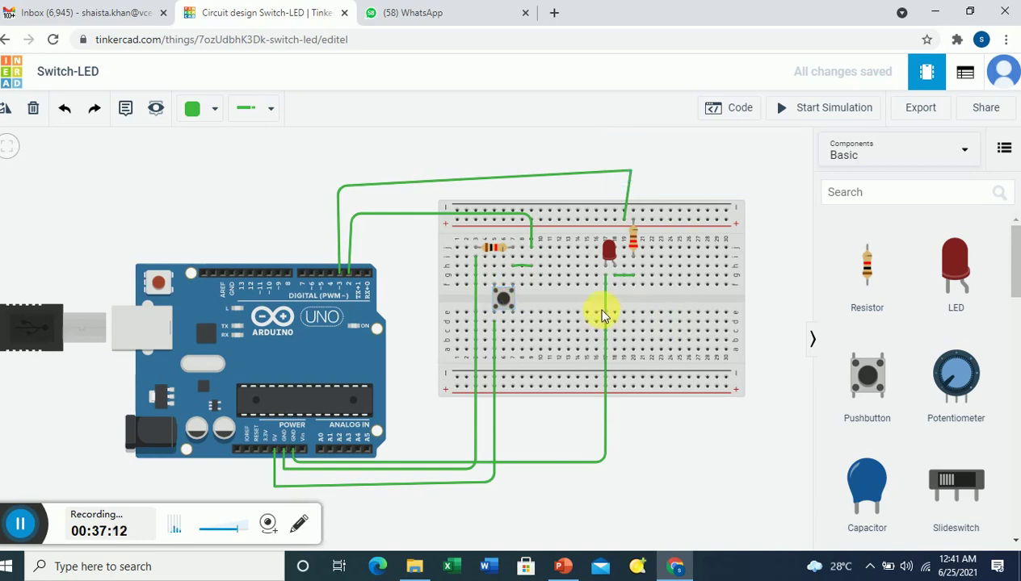
pyautogui.click(505, 302)
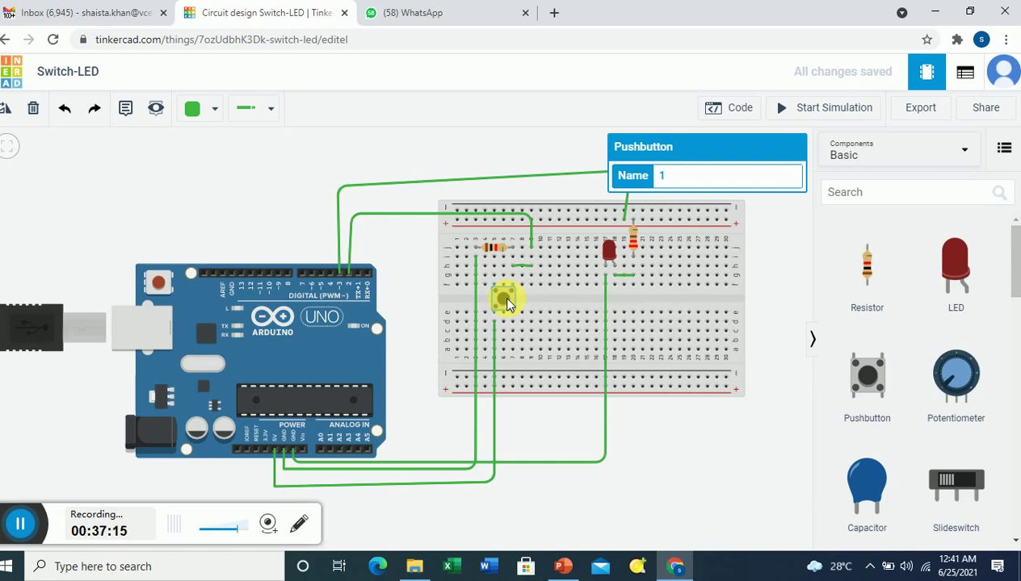
pyautogui.click(679, 305)
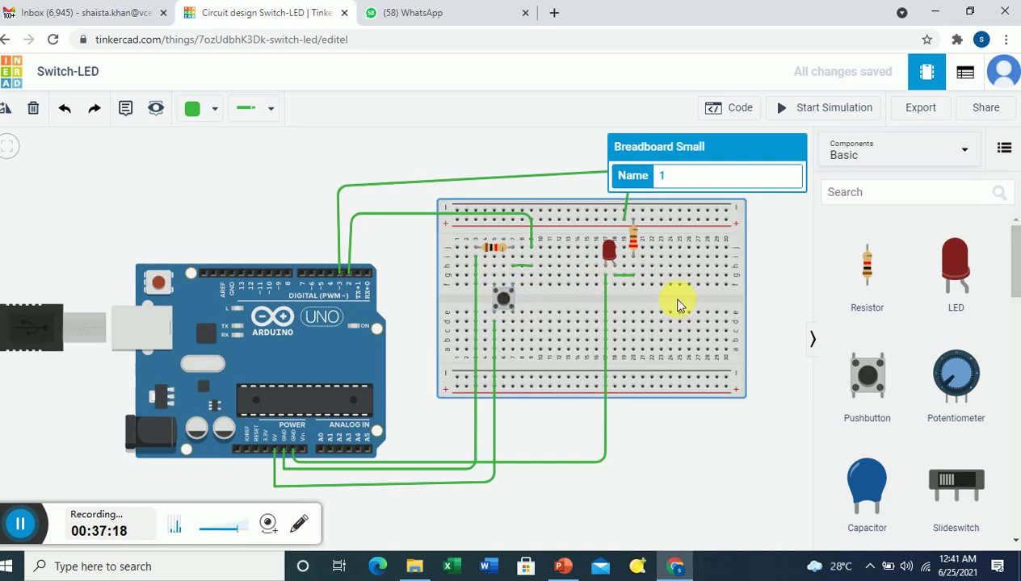
pyautogui.click(716, 259)
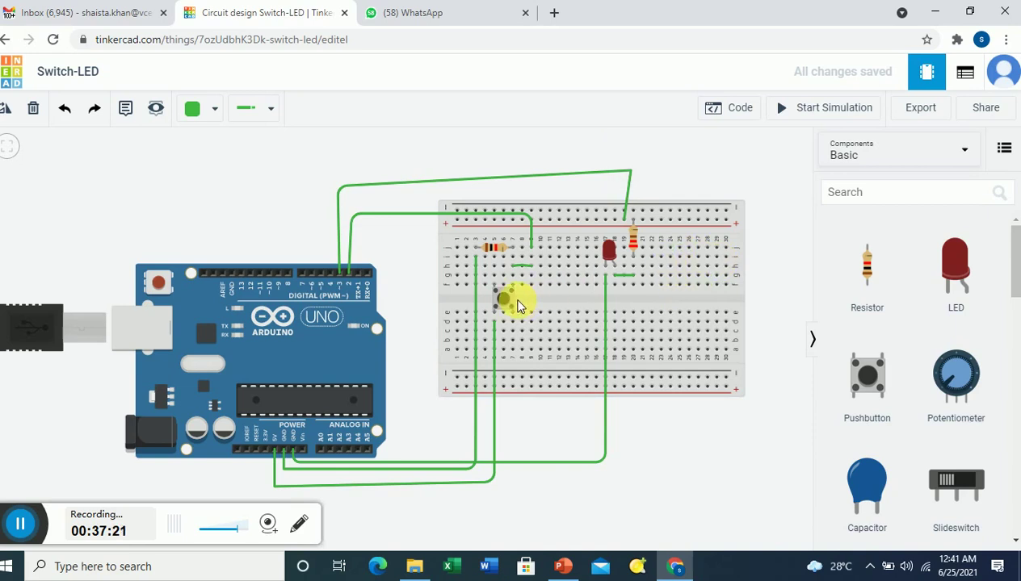
pyautogui.click(504, 302)
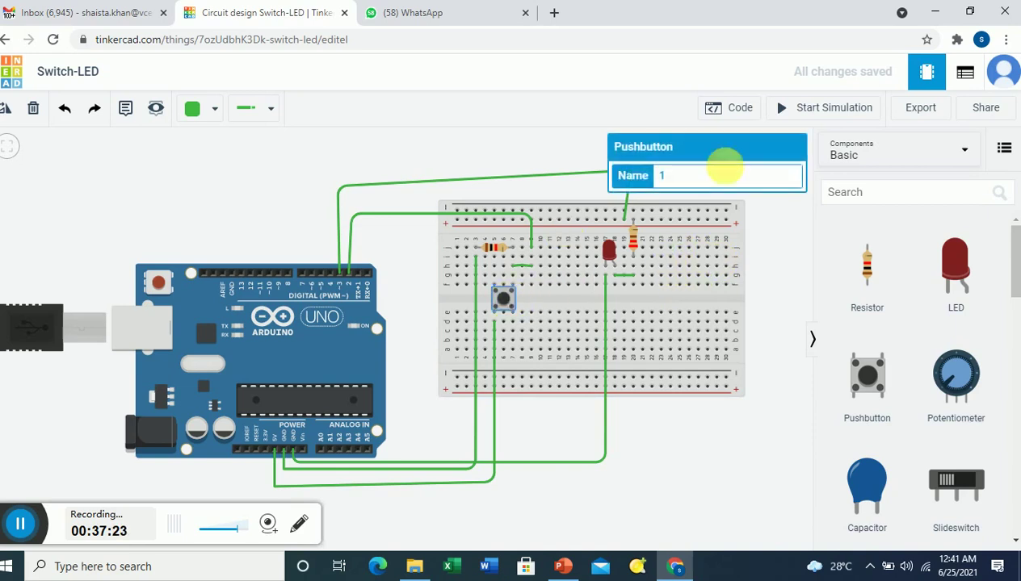
# Run the Switch-LED simulation again, test the LED's response to the pushbutton, and stop it.
pyautogui.click(831, 113)
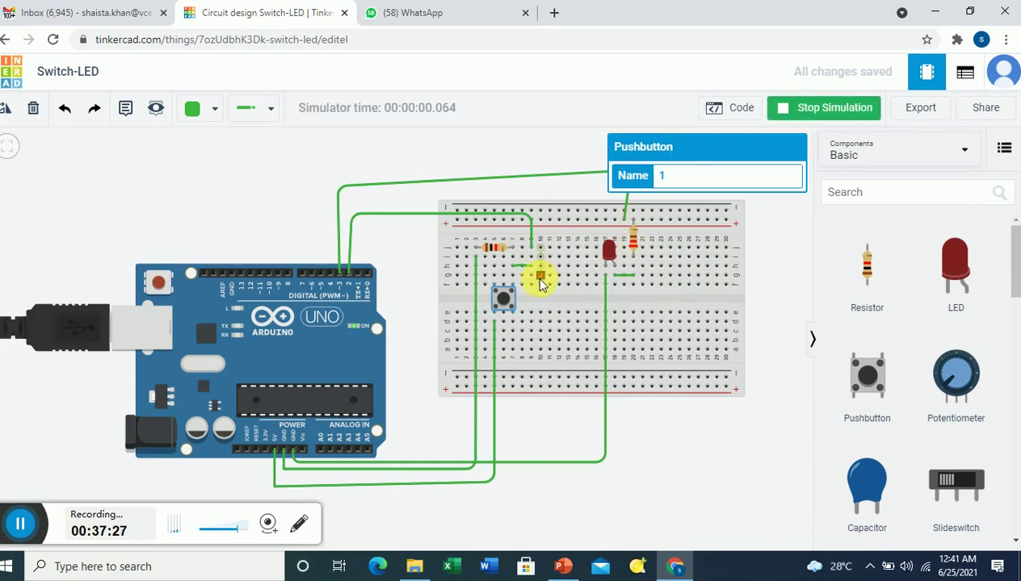
pyautogui.click(506, 299)
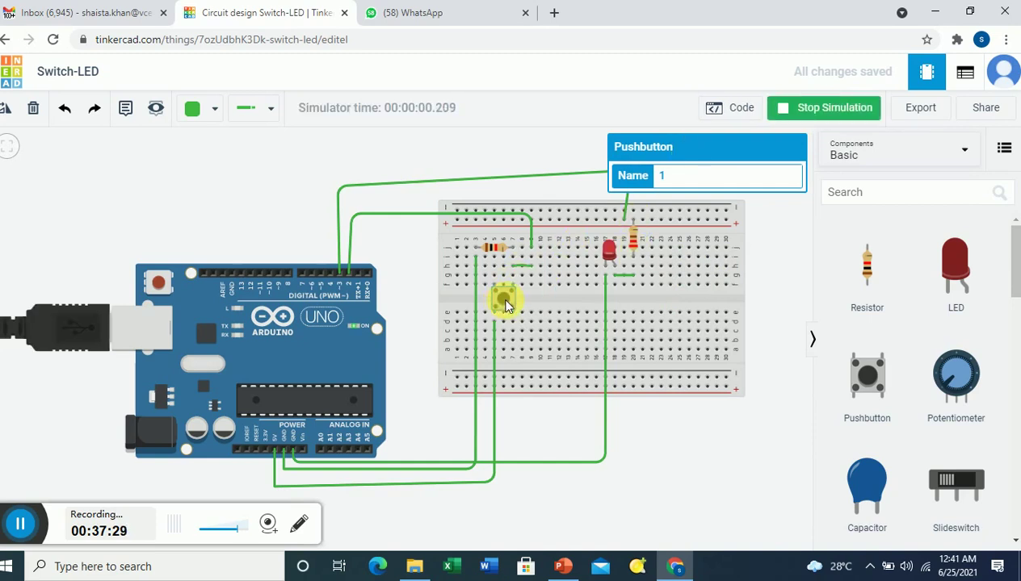
pyautogui.click(504, 301)
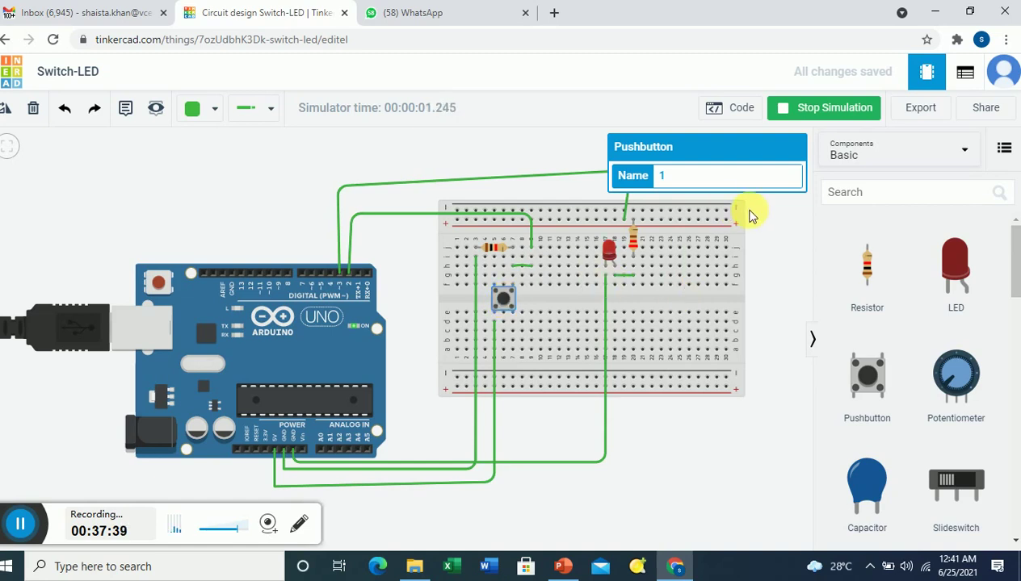
pyautogui.click(797, 109)
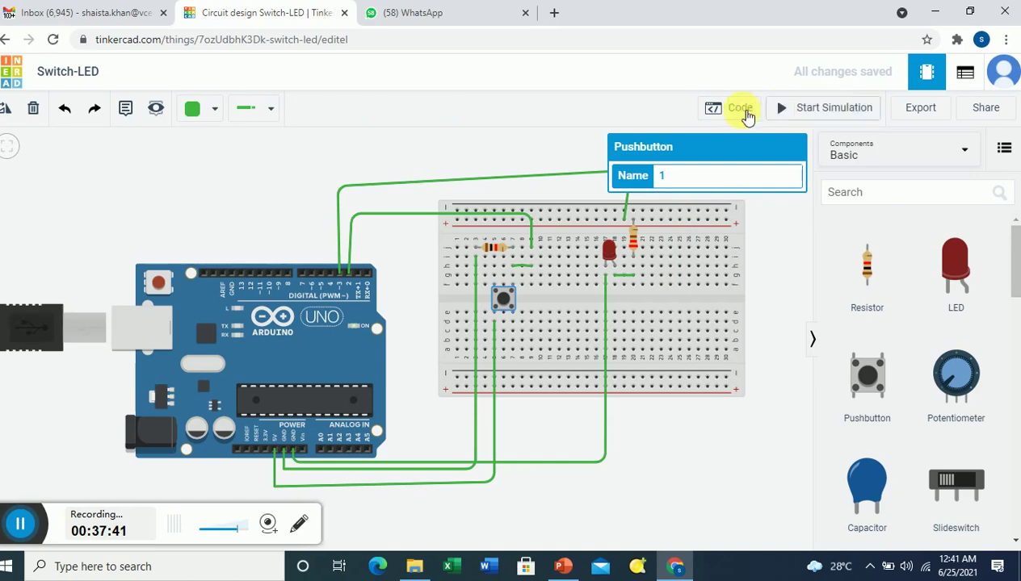
# Add the line delay(1000); below digitalWrite(LED, HIGH); in the if block of the Switch-LED code.
pyautogui.click(738, 109)
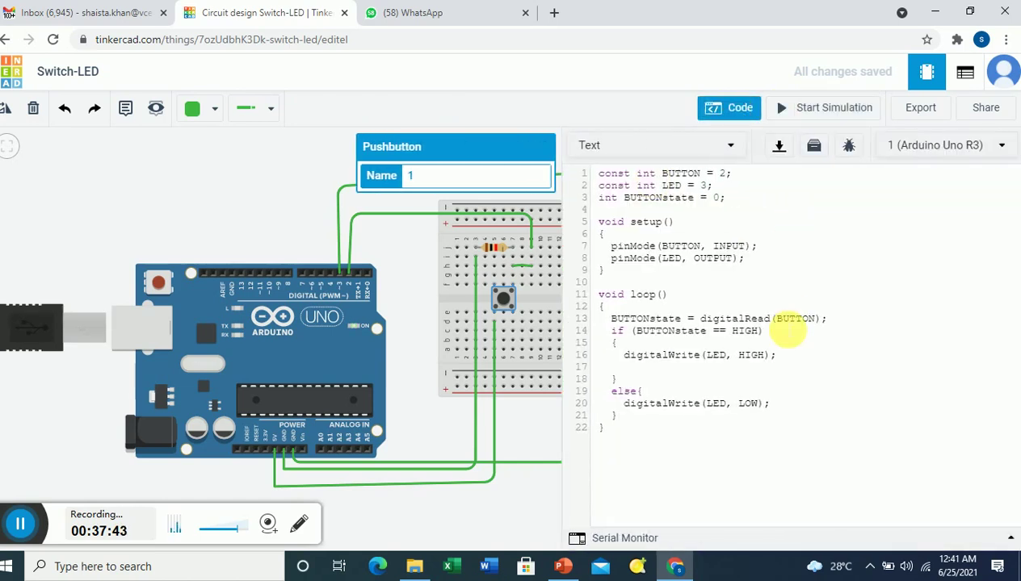
pyautogui.click(775, 355)
pyautogui.press('Return')
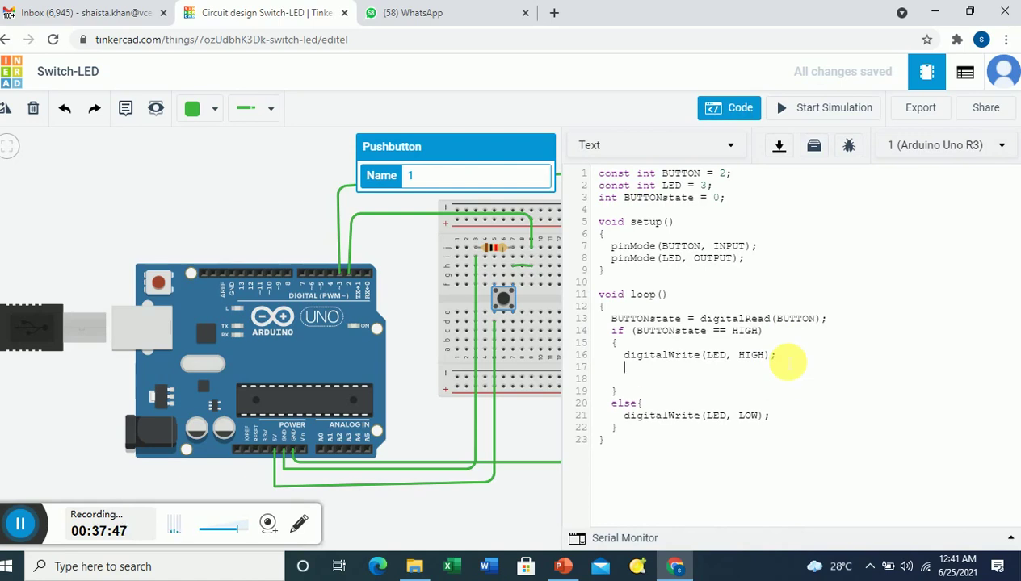
pyautogui.write('delay(1000);')
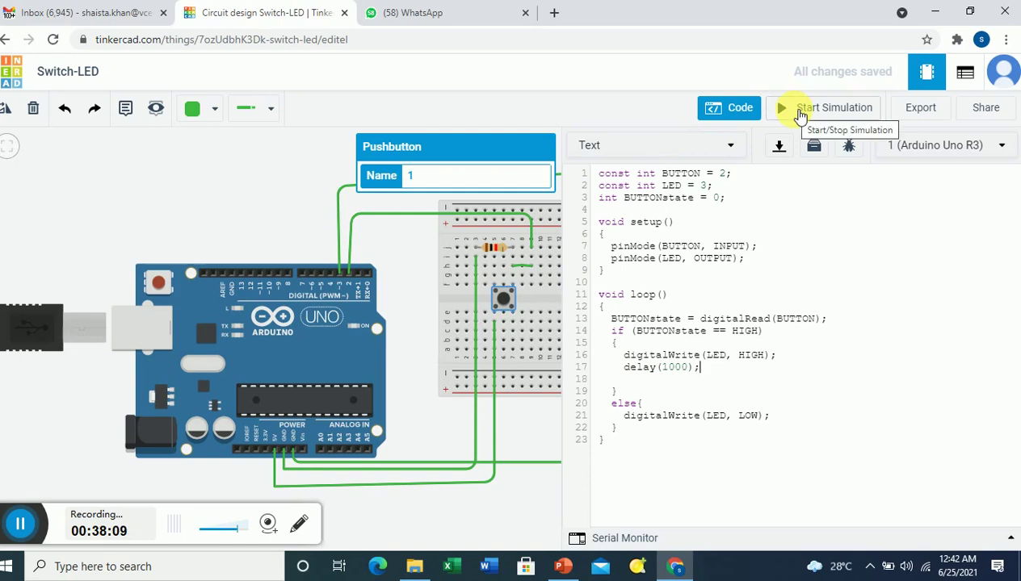
# Simulate the circuit with the added delay, hide the code, operate the pushbutton to test the LED, and stop the simulation.
pyautogui.click(797, 111)
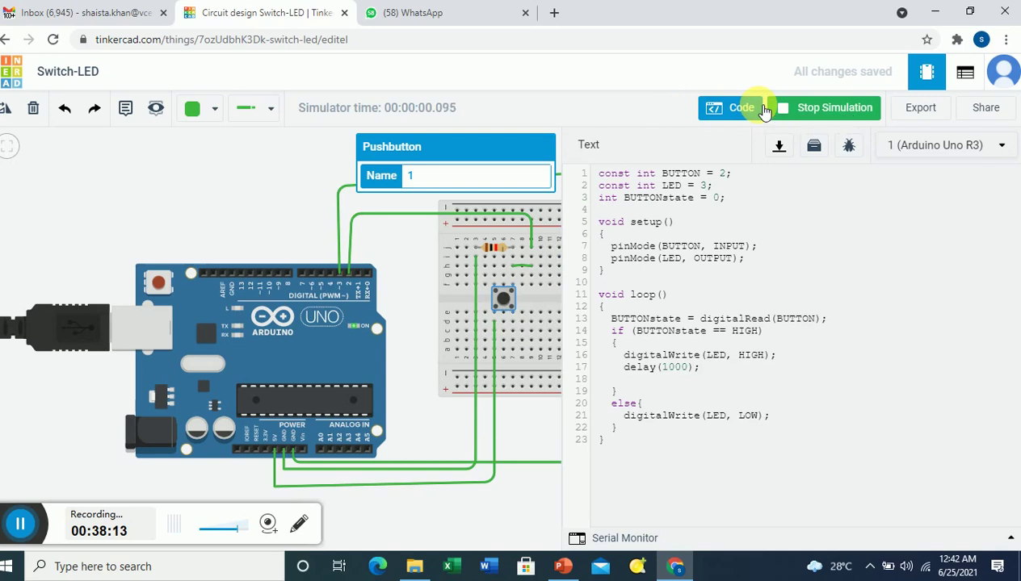
pyautogui.click(763, 111)
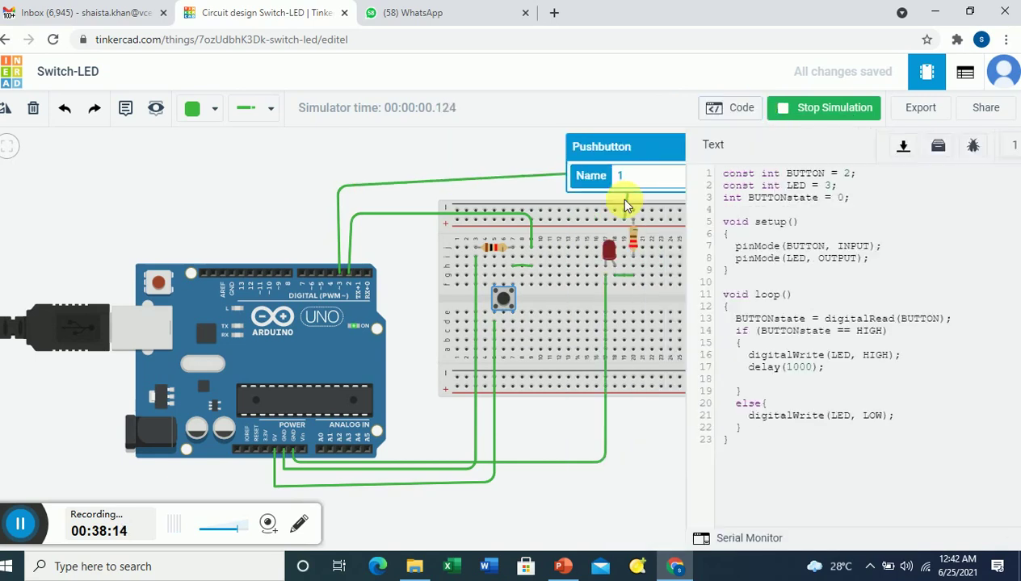
pyautogui.click(502, 303)
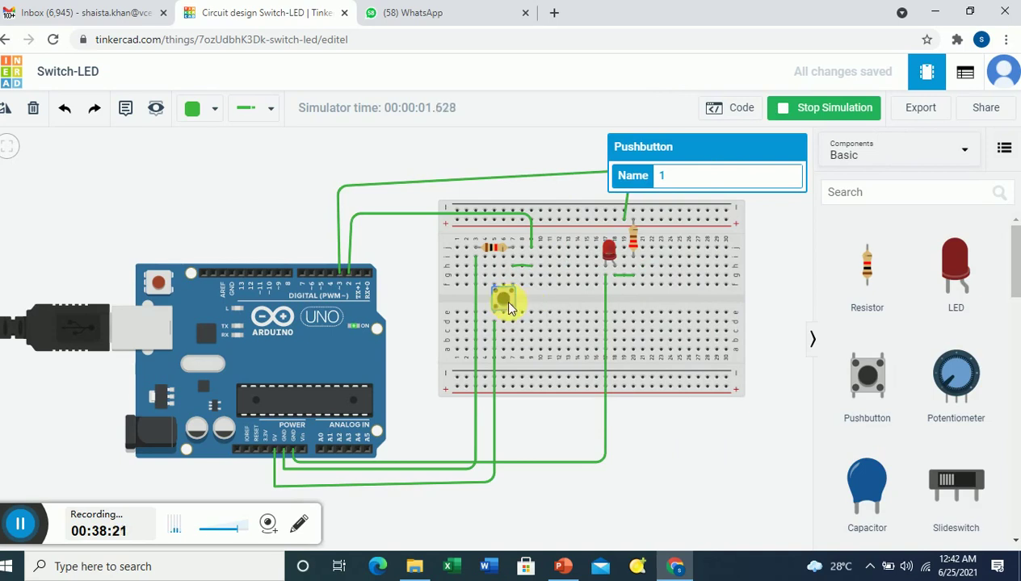
pyautogui.click(502, 303)
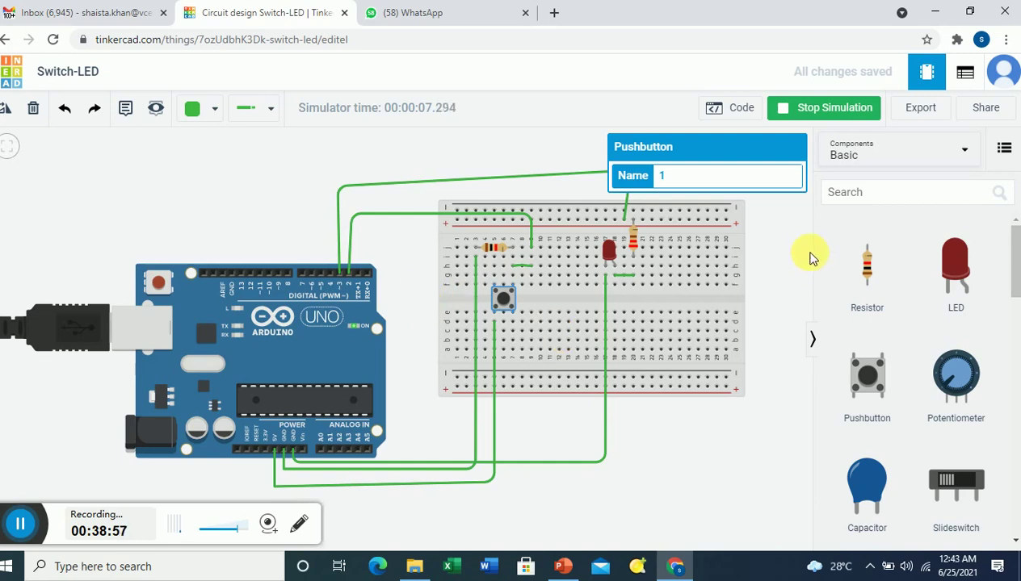
pyautogui.click(801, 111)
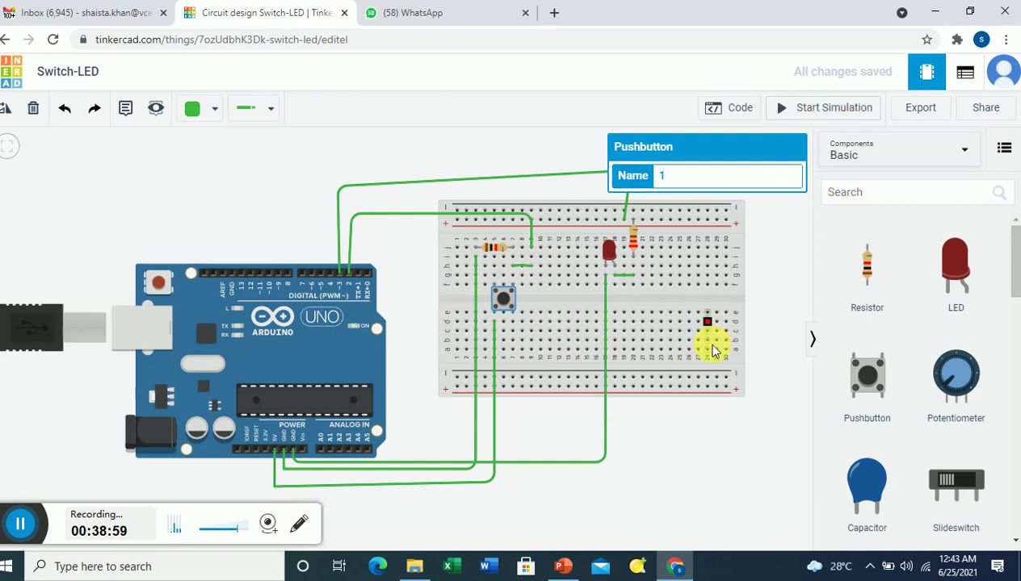
# Switch to PowerPoint, view the Push Button Controlling Tub Motor slide, and return to Tinkercad in the browser.
pyautogui.click(564, 568)
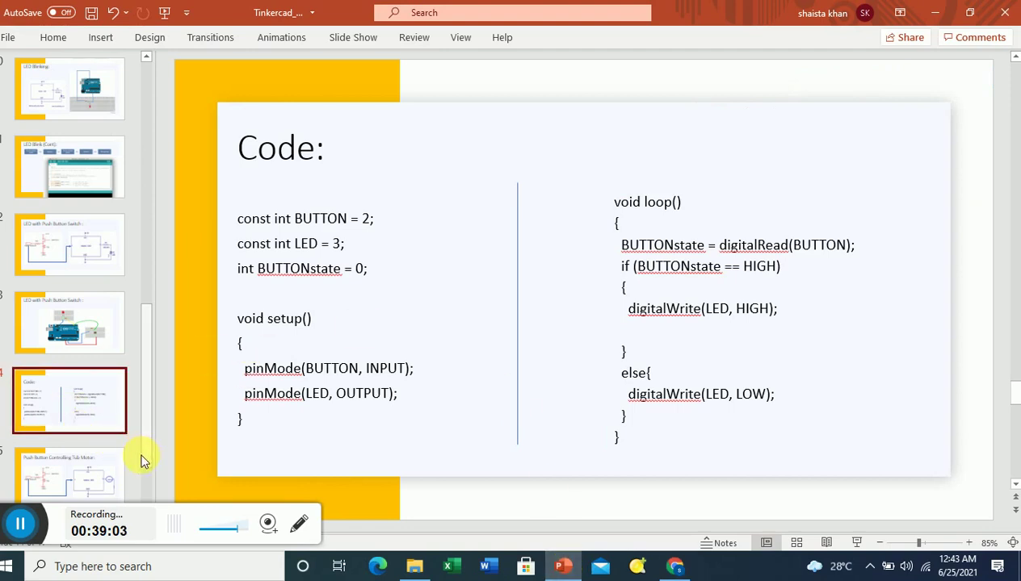
pyautogui.click(87, 473)
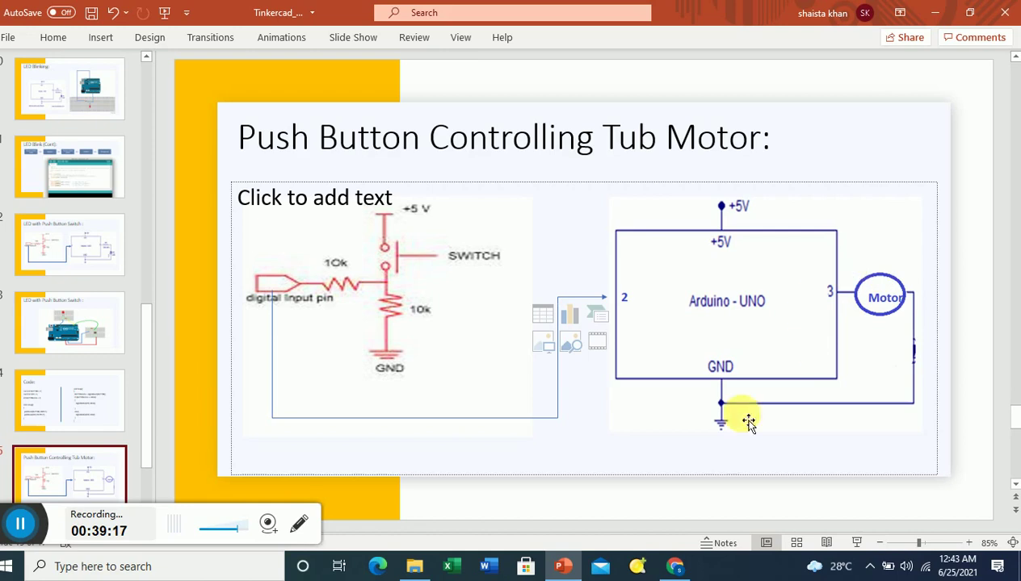
pyautogui.click(677, 569)
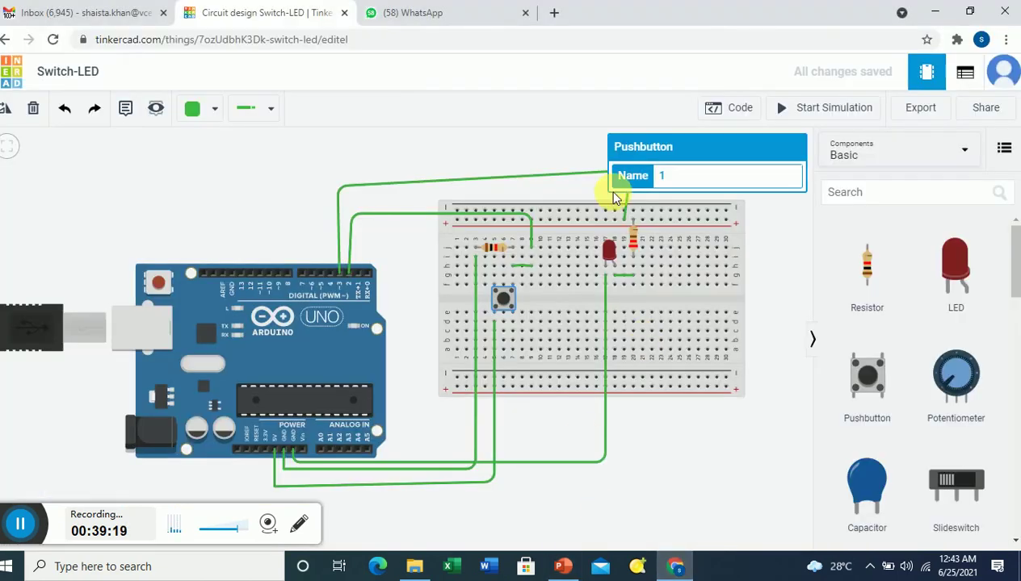
# Leave the Switch-LED design and open the Tub Motor circuit from the dashboard's Circuits list for editing.
pyautogui.click(7, 40)
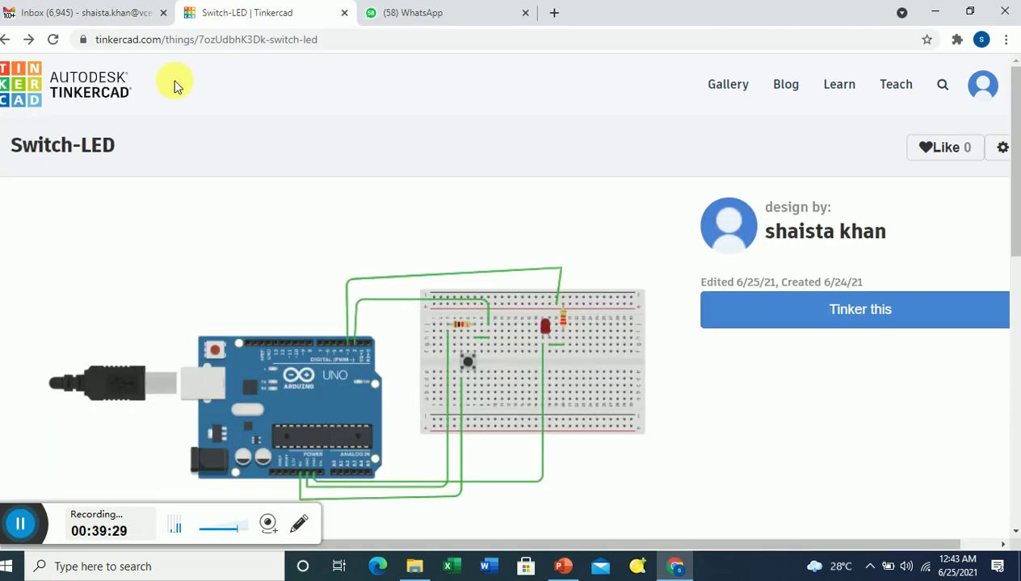
pyautogui.click(6, 42)
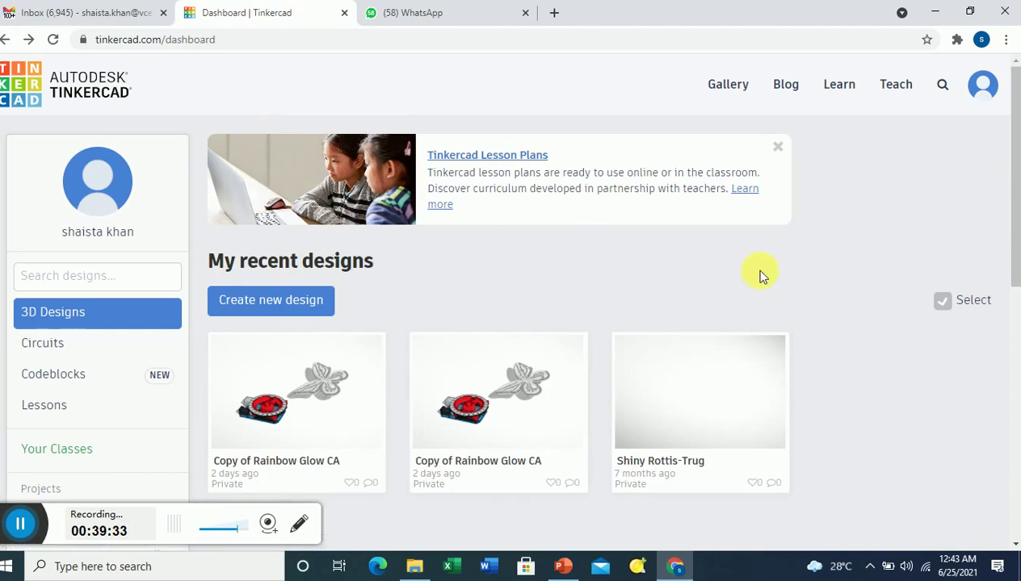
pyautogui.click(133, 346)
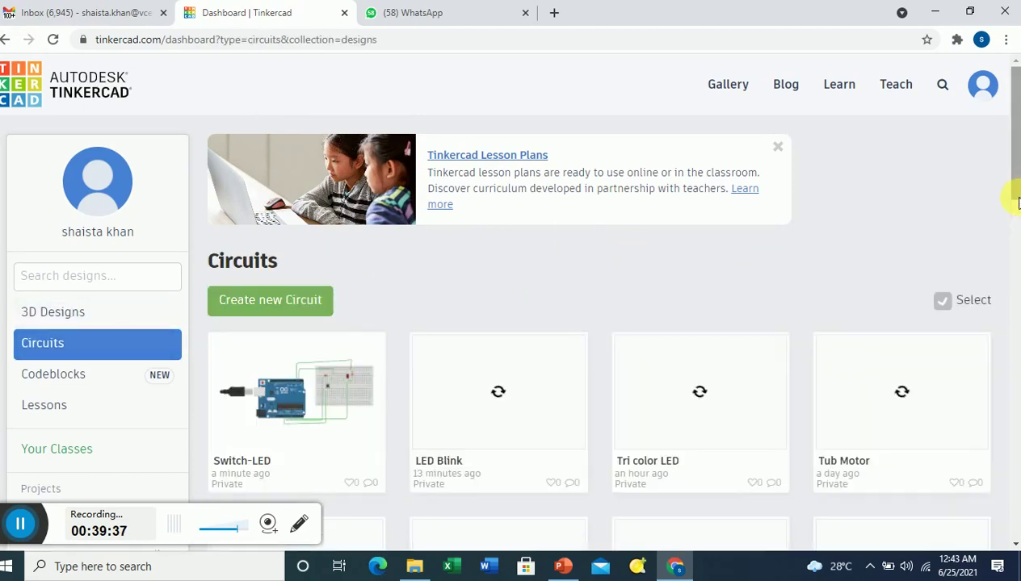
pyautogui.moveTo(1015, 198); pyautogui.dragTo(1016, 238)
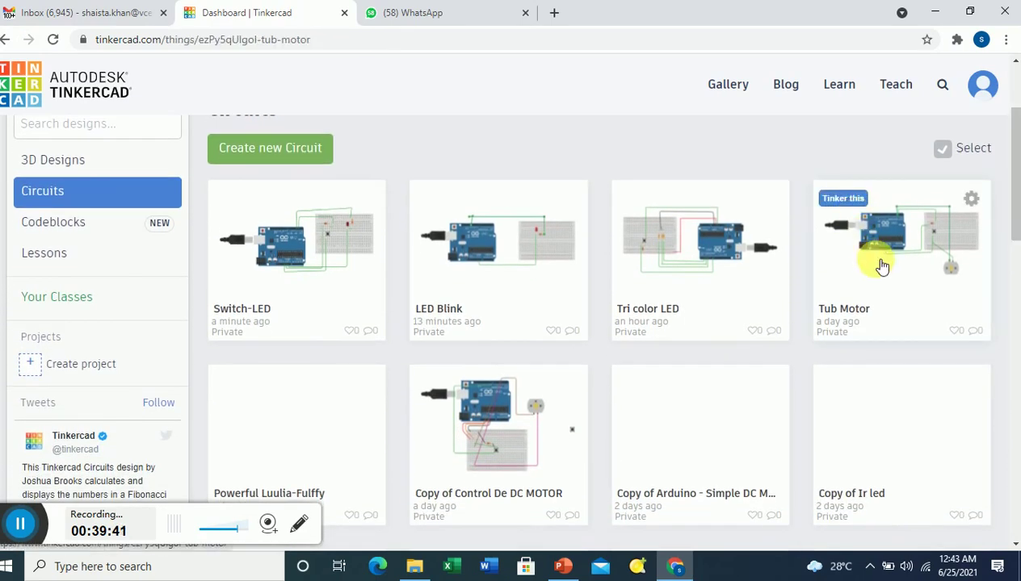
pyautogui.click(875, 260)
pyautogui.click(751, 253)
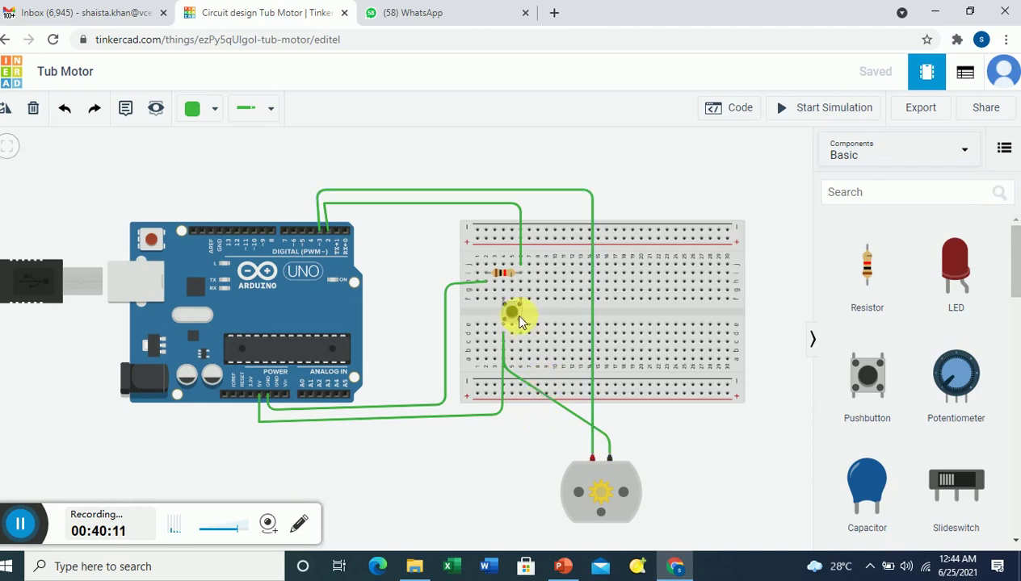
# Run the Tub Motor simulation to check the motor's behaviour with the pushbutton, and stop it.
pyautogui.click(814, 118)
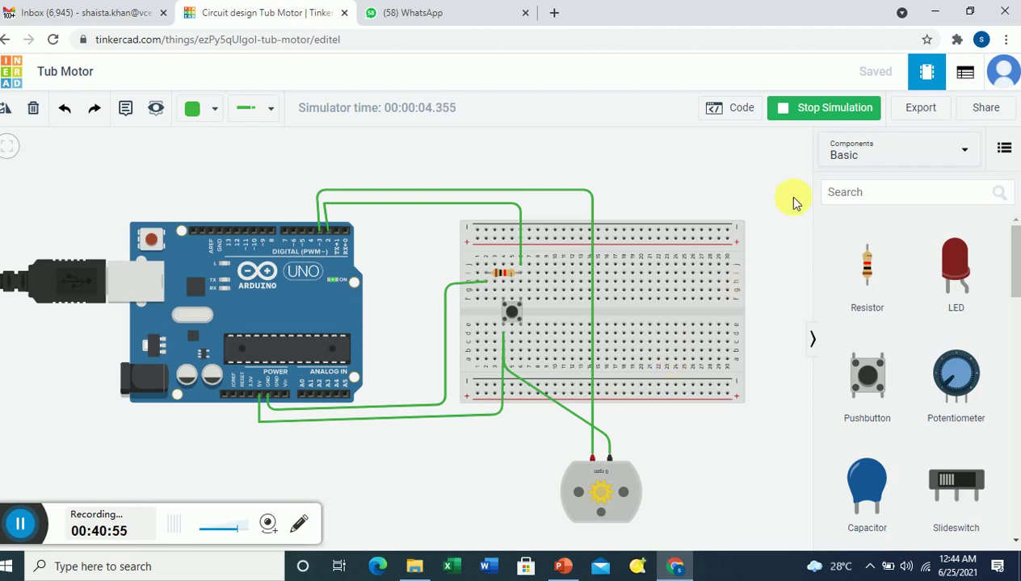
pyautogui.click(813, 114)
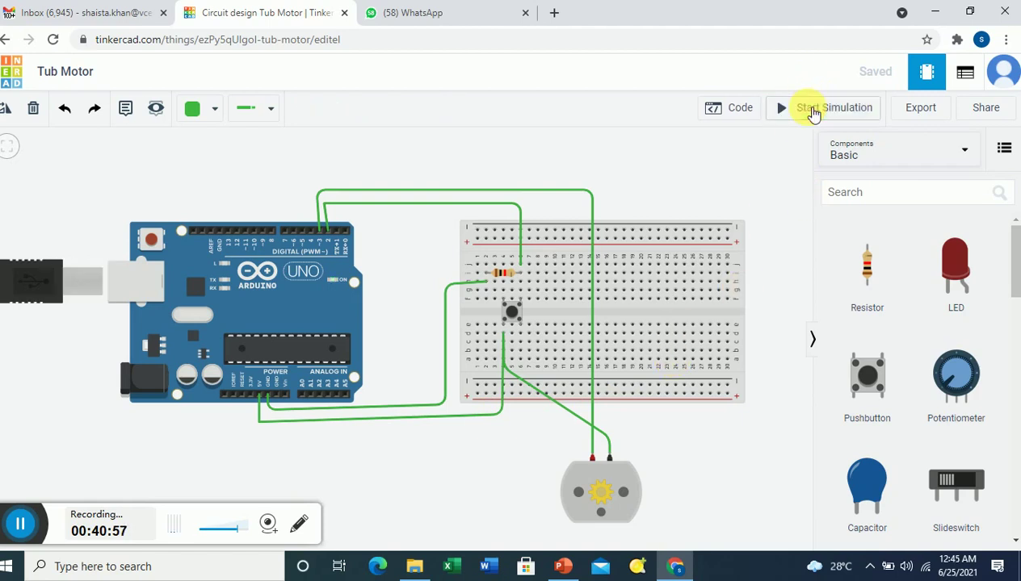
# Show the Tub Motor code and add the line delay(2000); after digitalWrite(LED, LOW); in the if block.
pyautogui.click(741, 111)
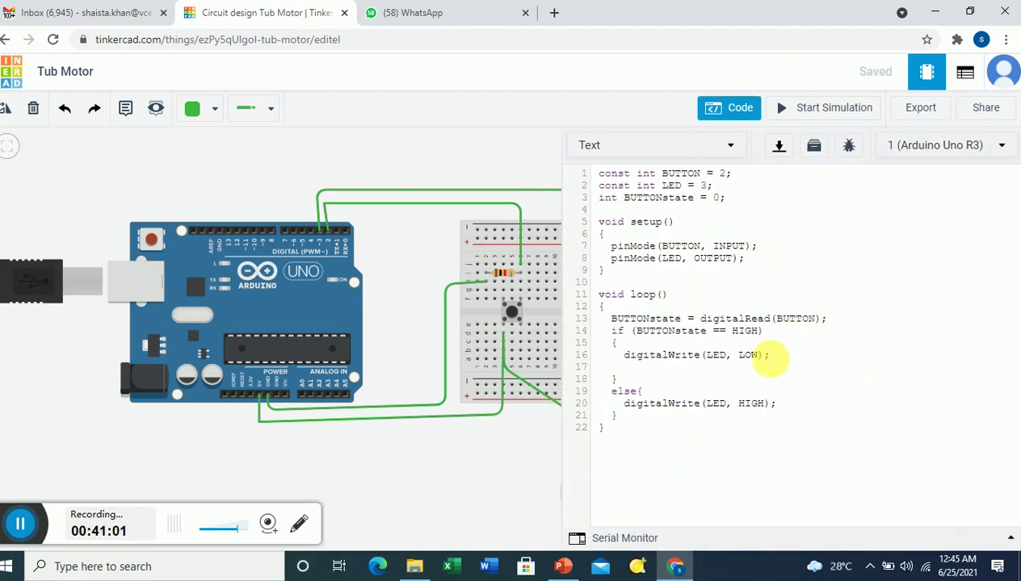
pyautogui.press('Return')
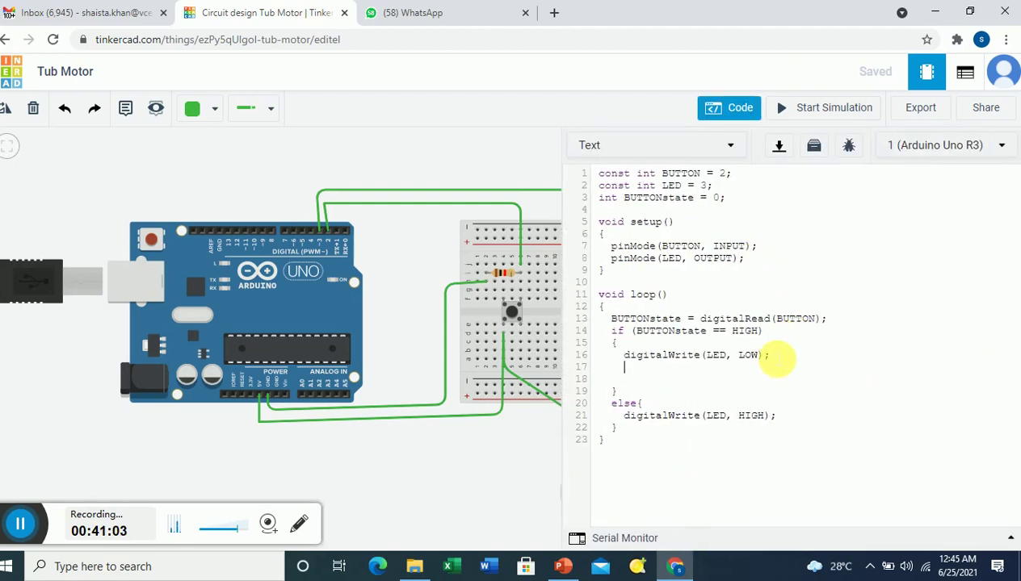
pyautogui.write('delay')
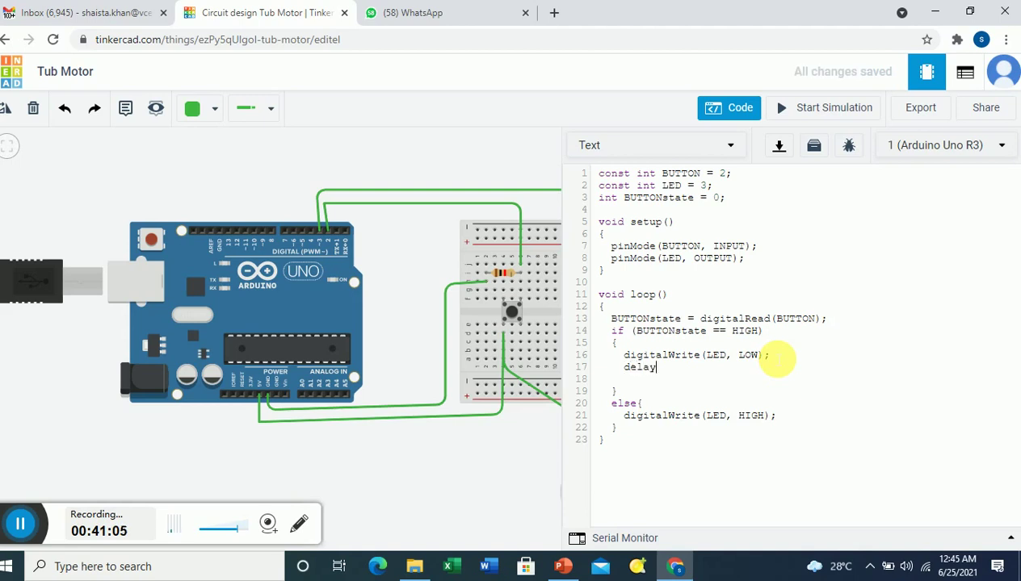
pyautogui.write('(2000);')
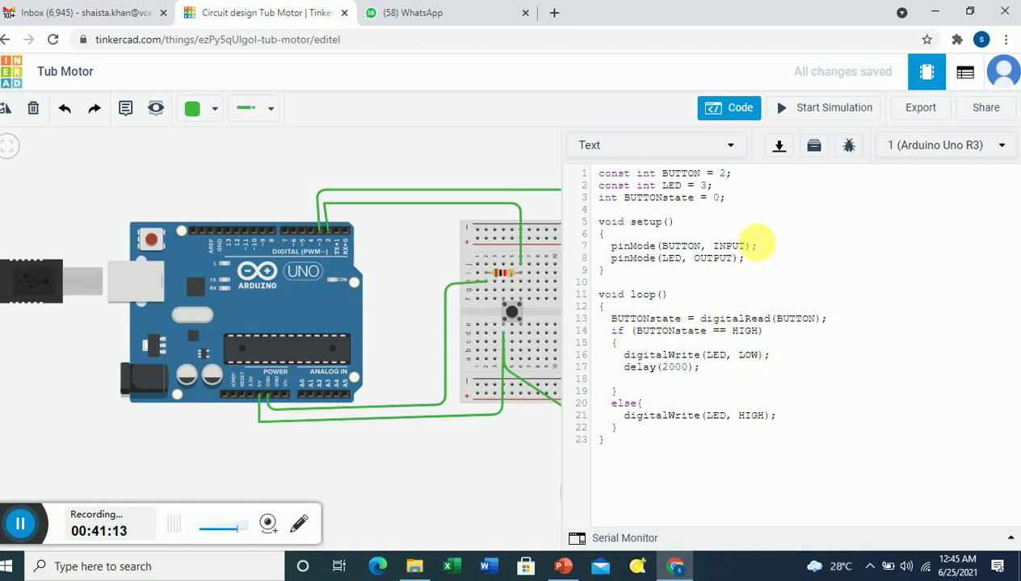
# Simulate the tub motor circuit with the added delay, operate the pushbutton twice to test the motor, and stop the simulation.
pyautogui.click(813, 113)
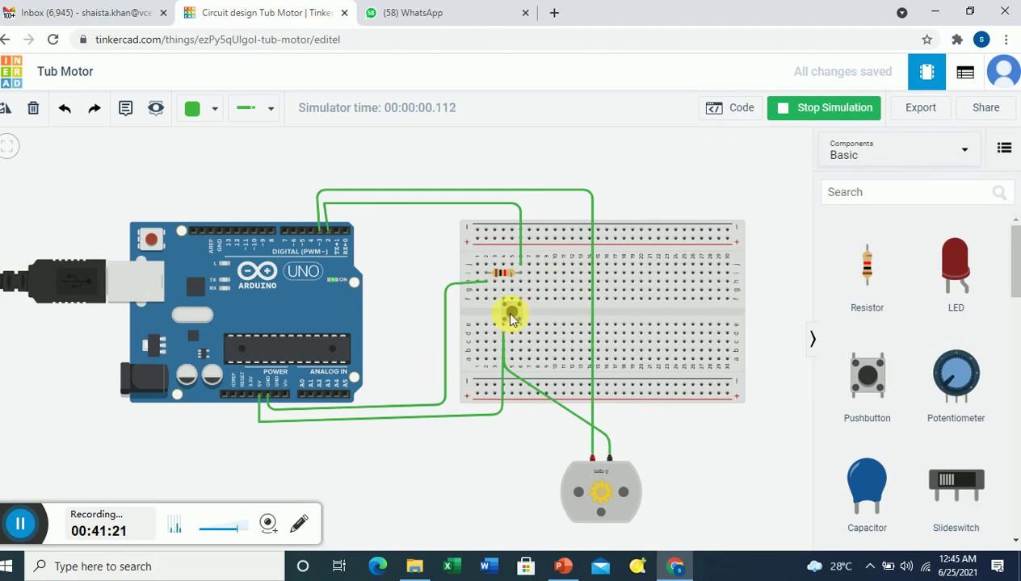
pyautogui.click(510, 320)
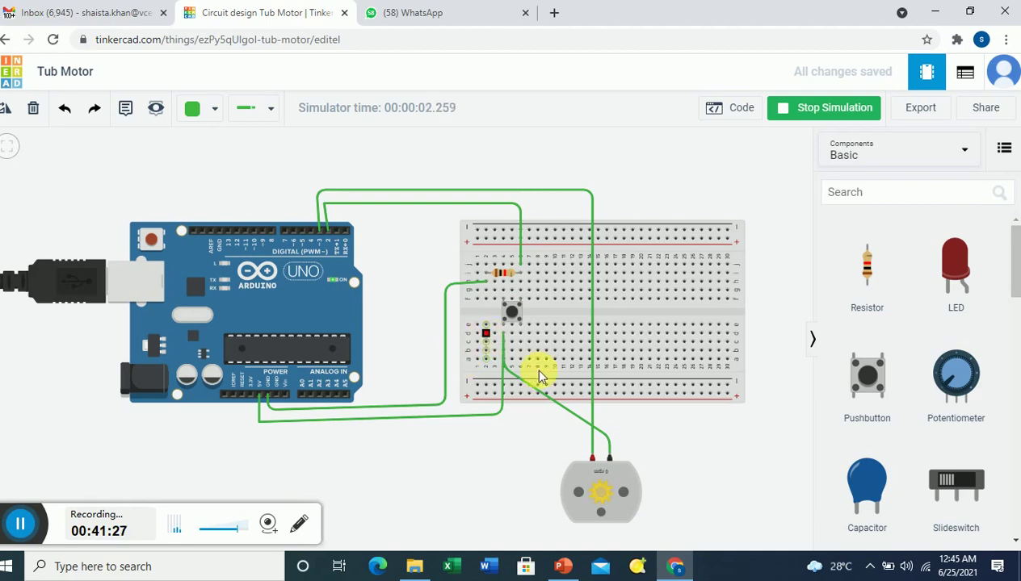
pyautogui.click(509, 317)
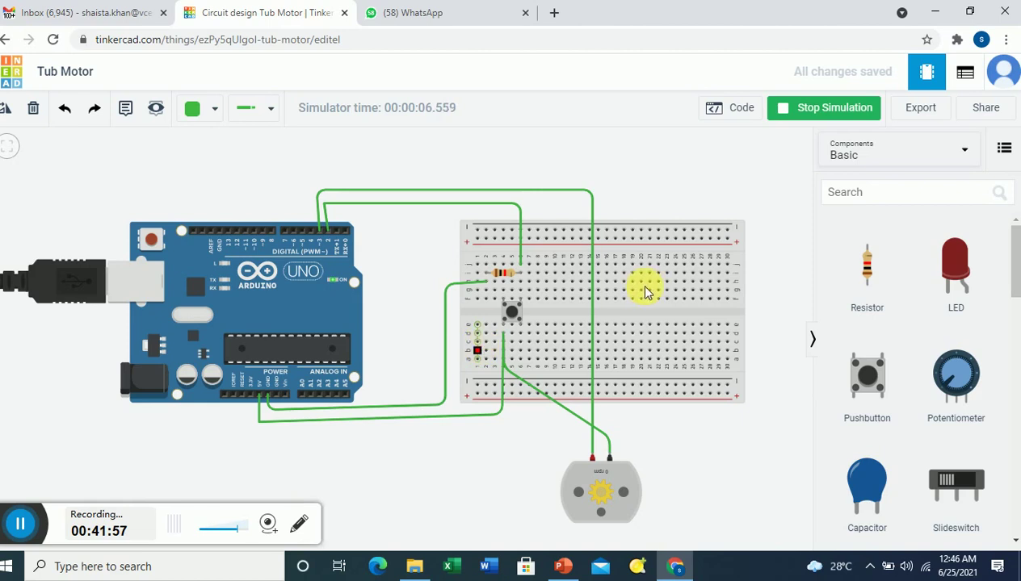
pyautogui.click(802, 108)
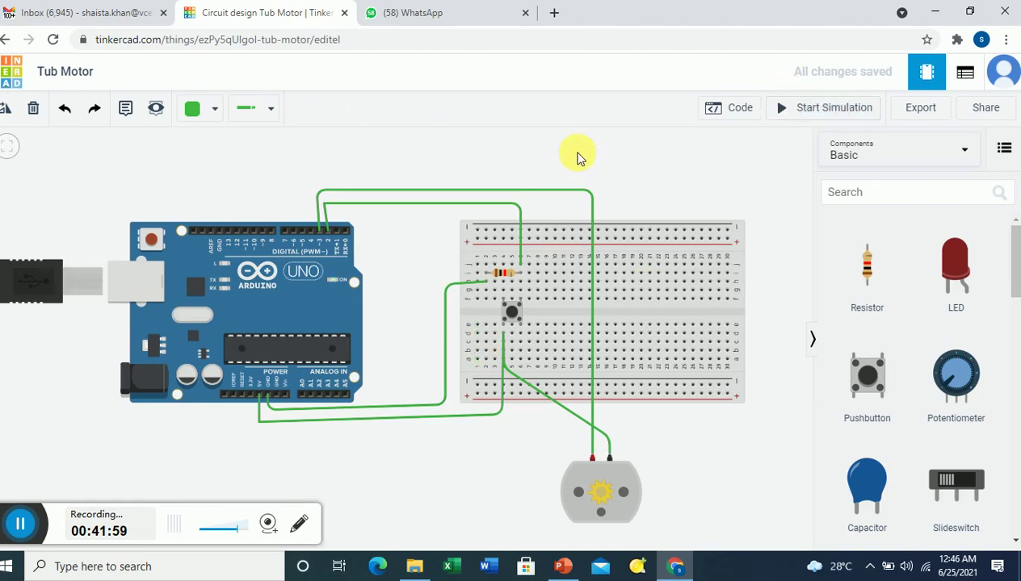
# Leave the Tub Motor design for the dashboard and browse the saved designs in the Circuits list.
pyautogui.click(10, 42)
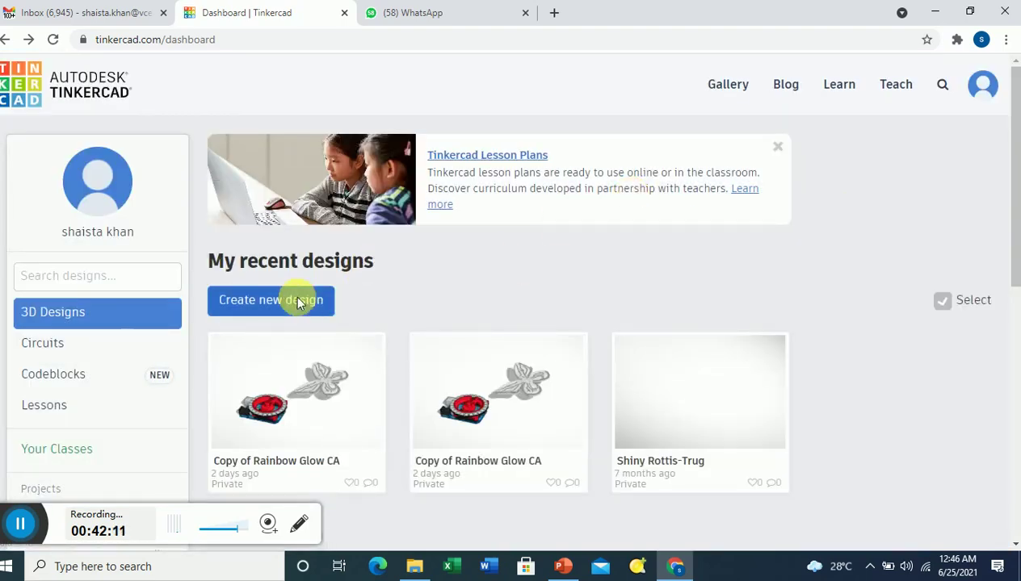
pyautogui.click(80, 342)
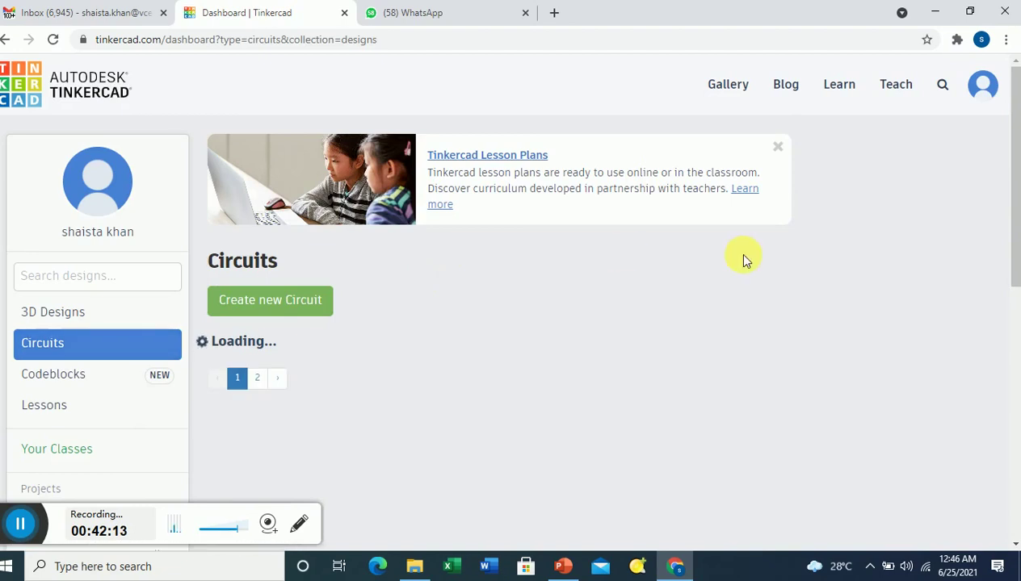
pyautogui.scroll(-5, 1016, 242)
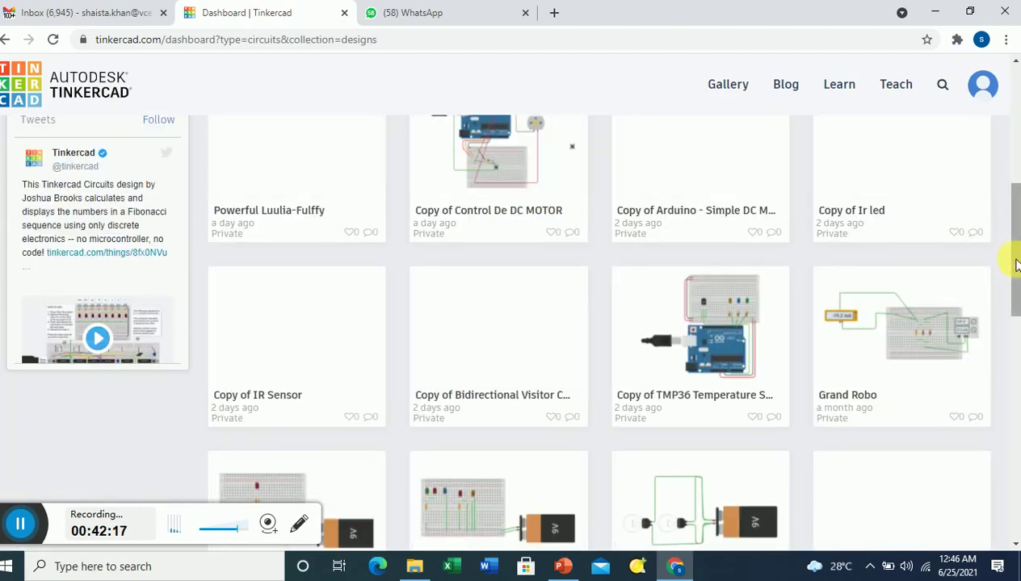
pyautogui.scroll(-3, 1015, 263)
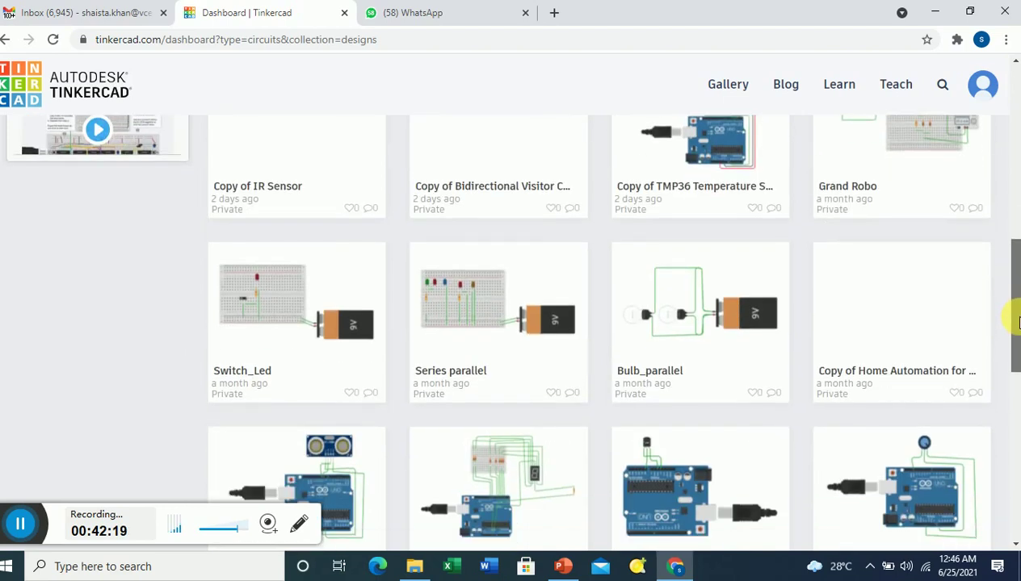
pyautogui.scroll(-3, 1016, 331)
pyautogui.scroll(-1, 1012, 359)
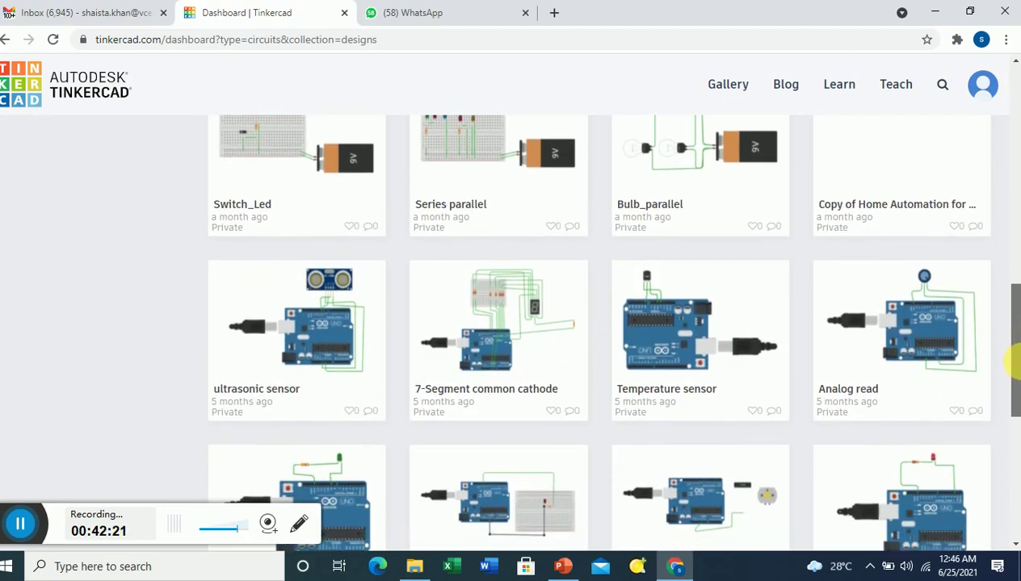